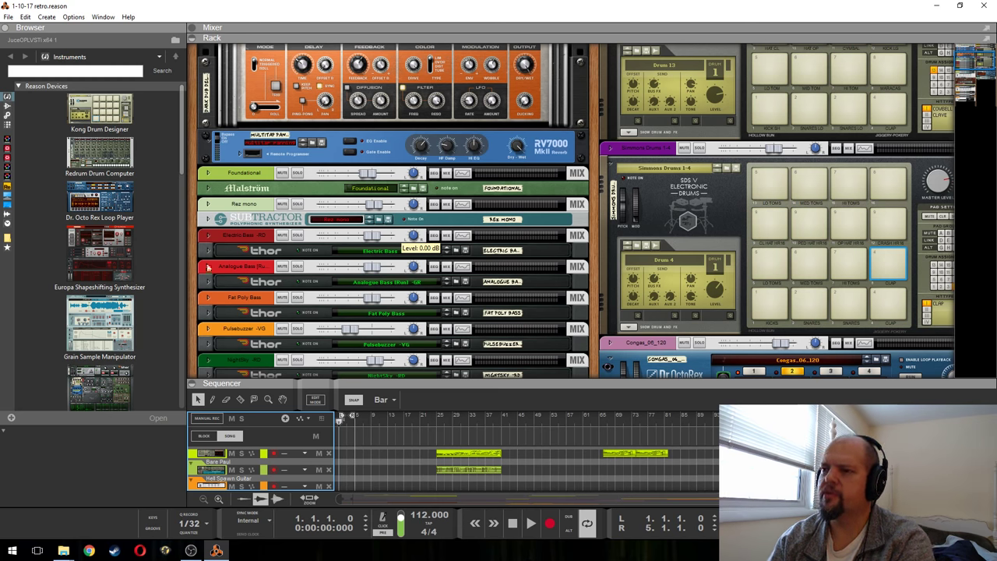
- Enlarge the sequencer so all the song's tracks are visible
scroll(304, 223, down, 2)
scroll(304, 224, down, 4)
scroll(304, 223, down, 4)
scroll(303, 225, up, 5)
scroll(303, 224, up, 5)
scroll(303, 224, up, 5)
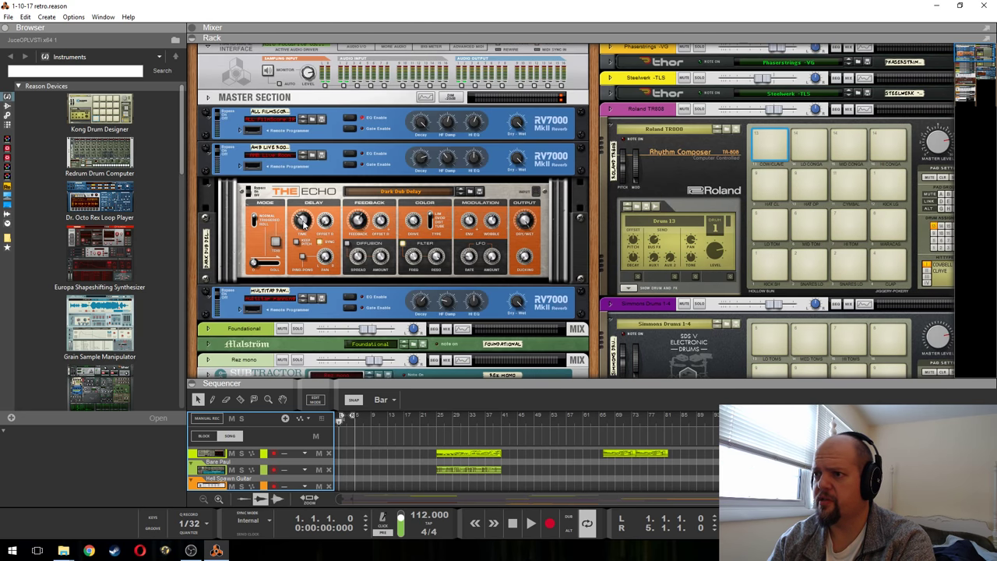
mouse_move(302, 225)
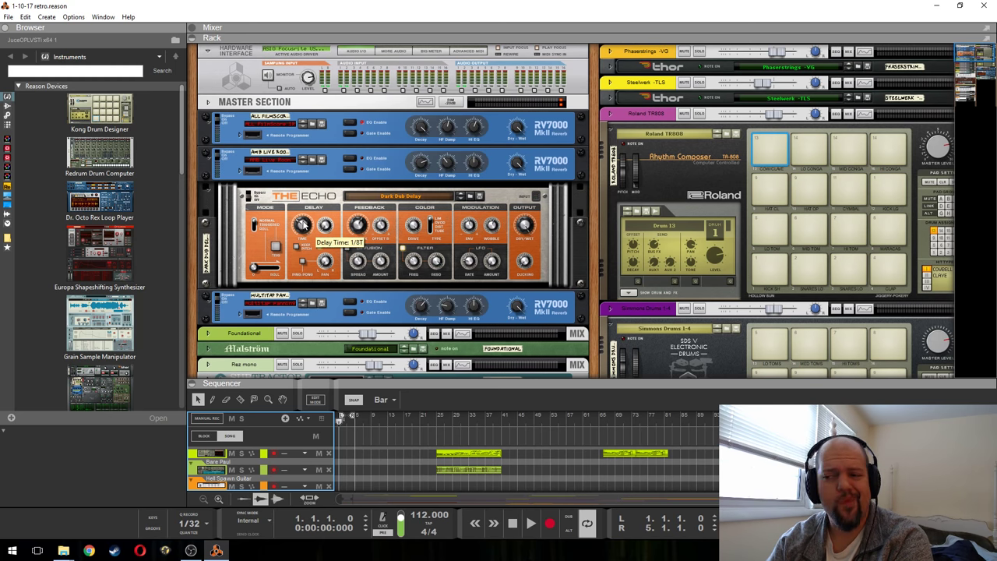
drag(513, 382, 519, 146)
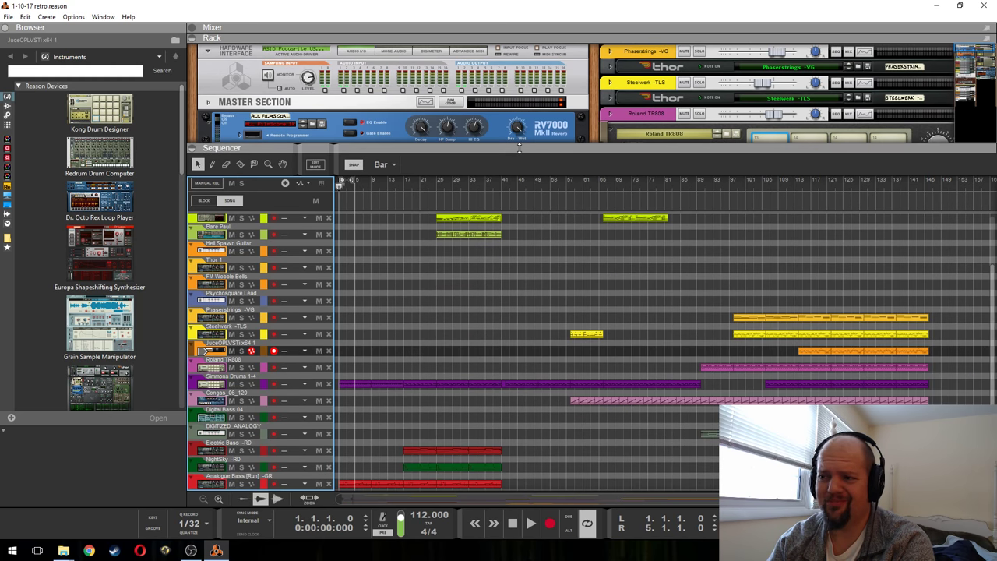
- Play the song from bar 8, then jump ahead to bar 25
click(369, 187)
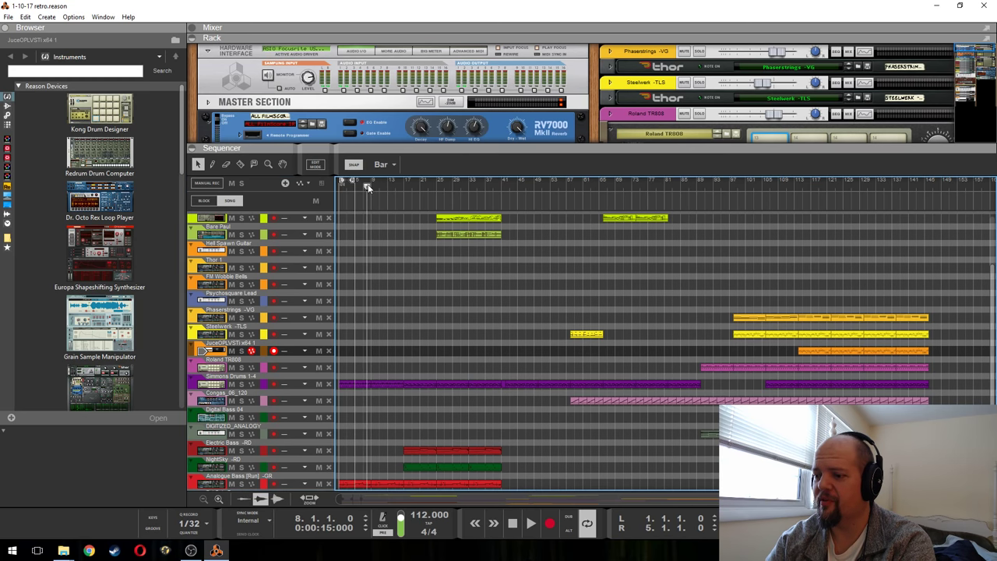
key(space)
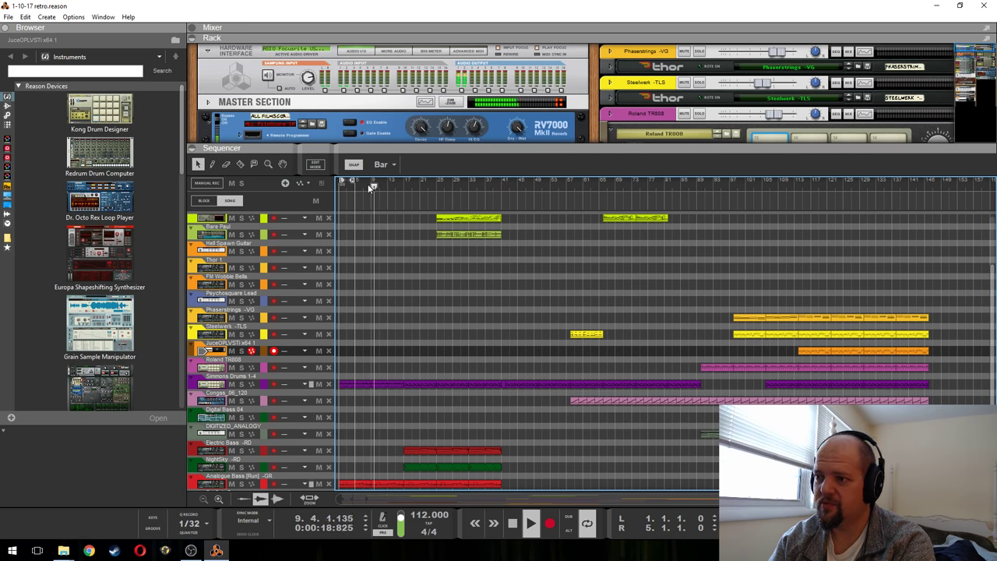
click(437, 185)
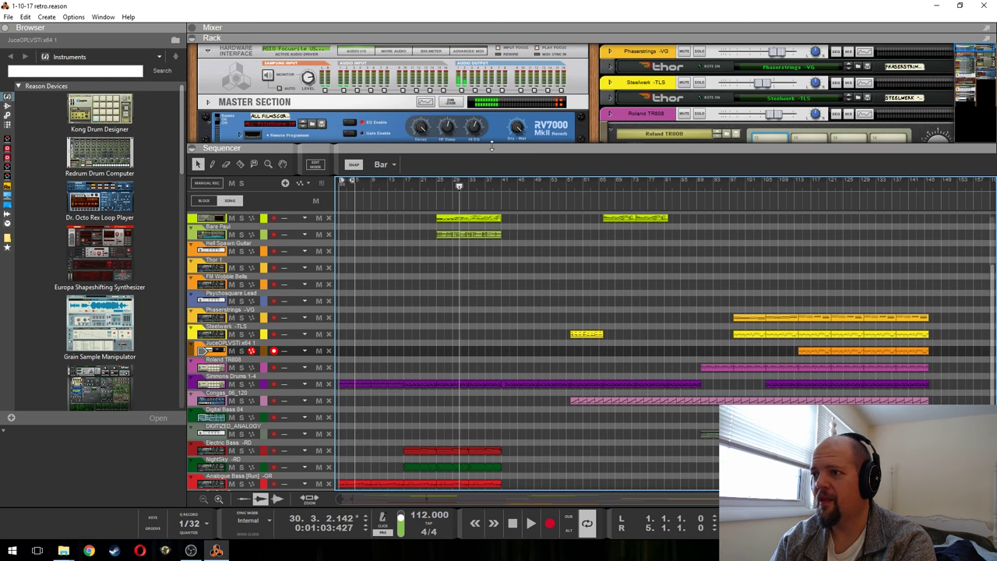
- Give the rack more room than the sequencer
drag(492, 146, 488, 397)
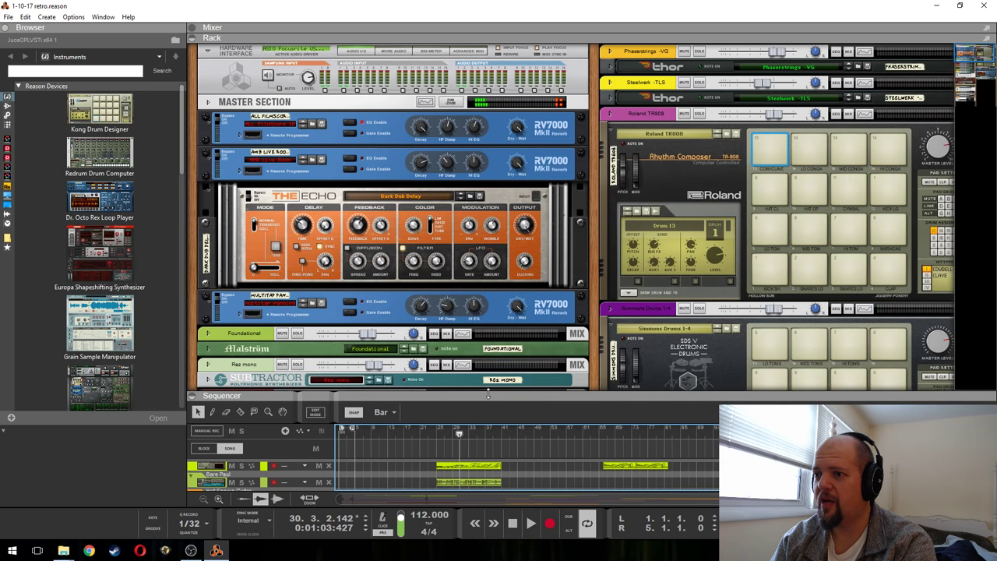
scroll(447, 187, down, 3)
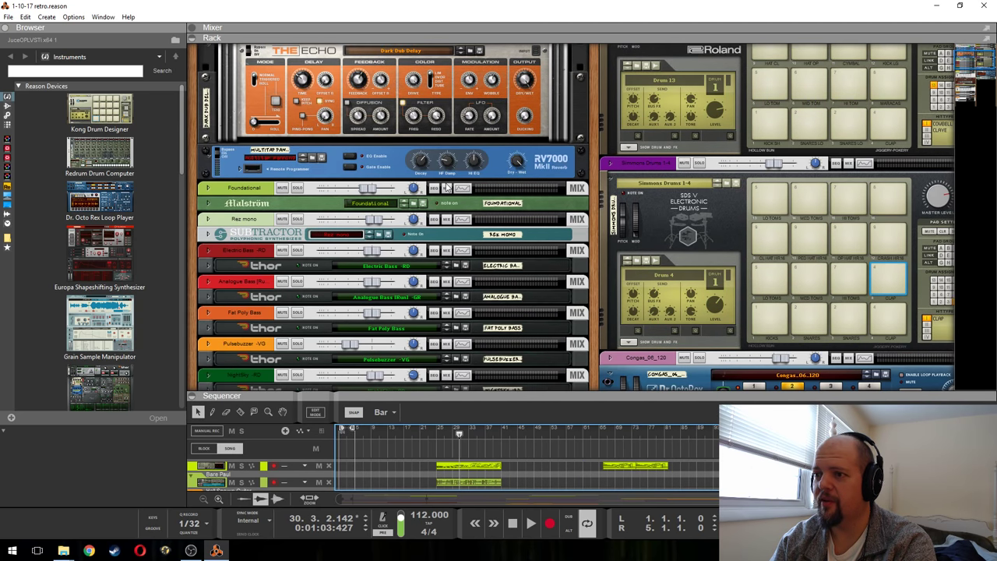
scroll(447, 187, down, 2)
scroll(447, 187, down, 1)
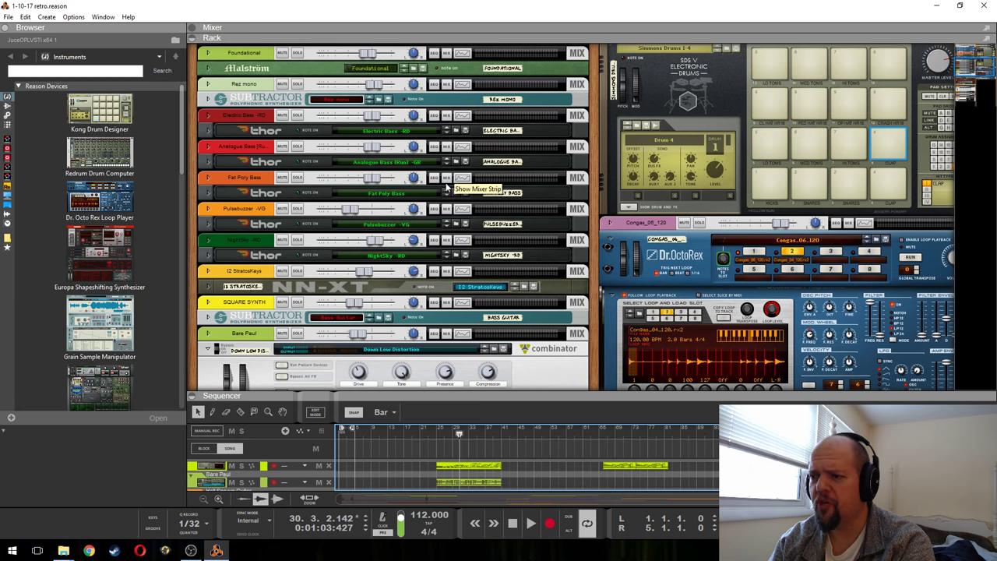
scroll(447, 187, up, 2)
scroll(447, 187, up, 1)
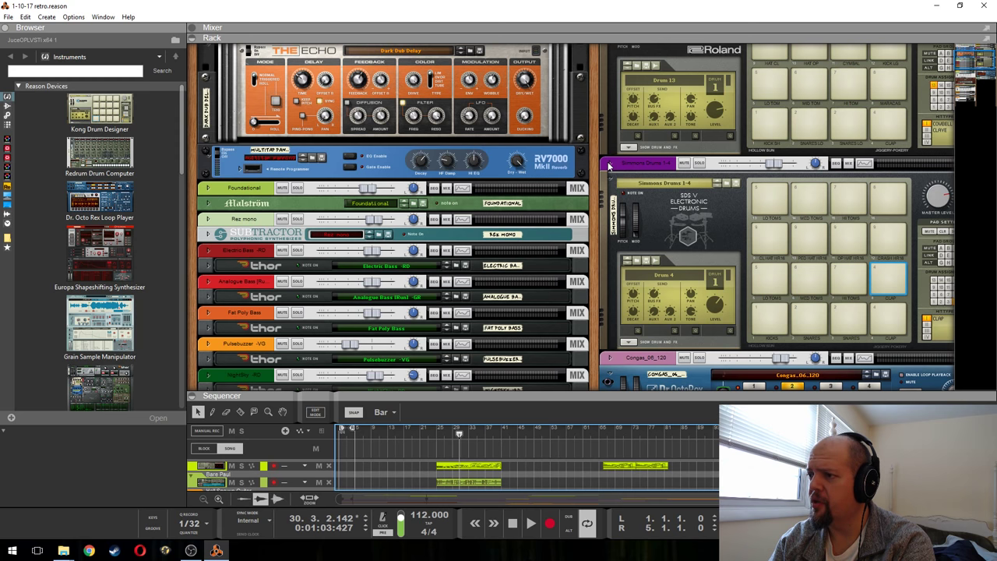
- Play the song from the start and select the Simmons Drums Kong kit
click(337, 438)
key(space)
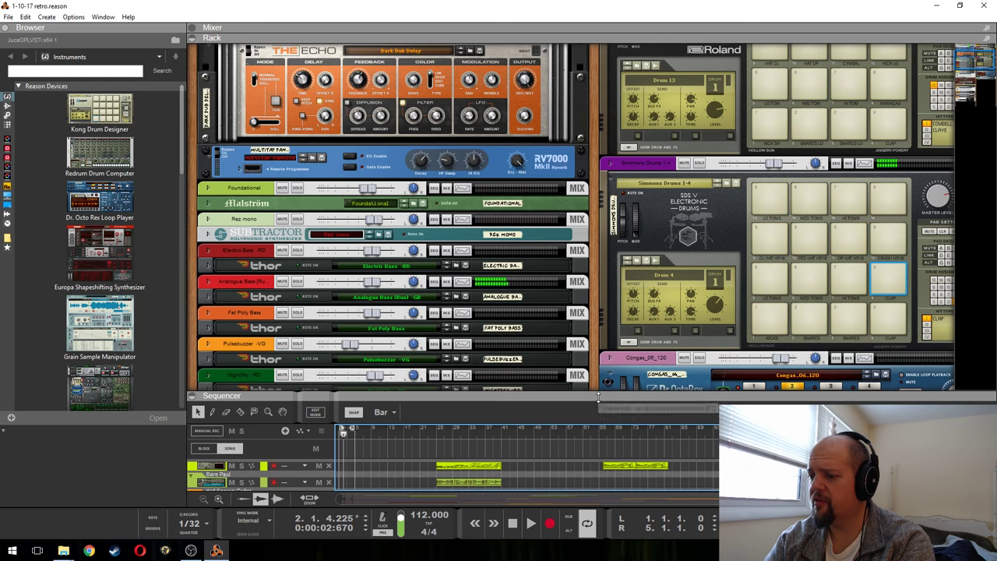
click(769, 327)
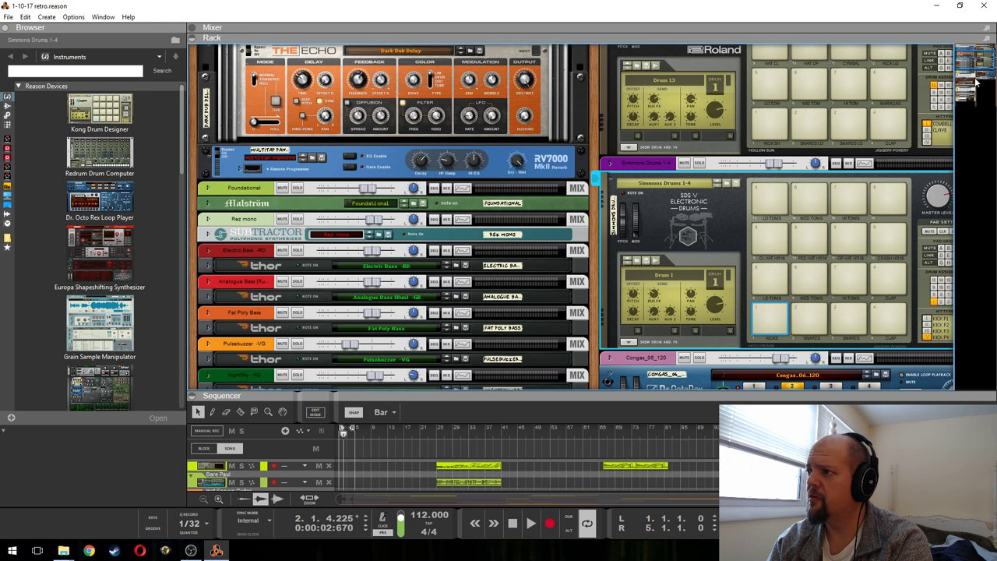
drag(972, 56, 992, 66)
- Insert a Utilities Mix Channel beside Simmons Drums and name it 'kick drum'
key(Tab)
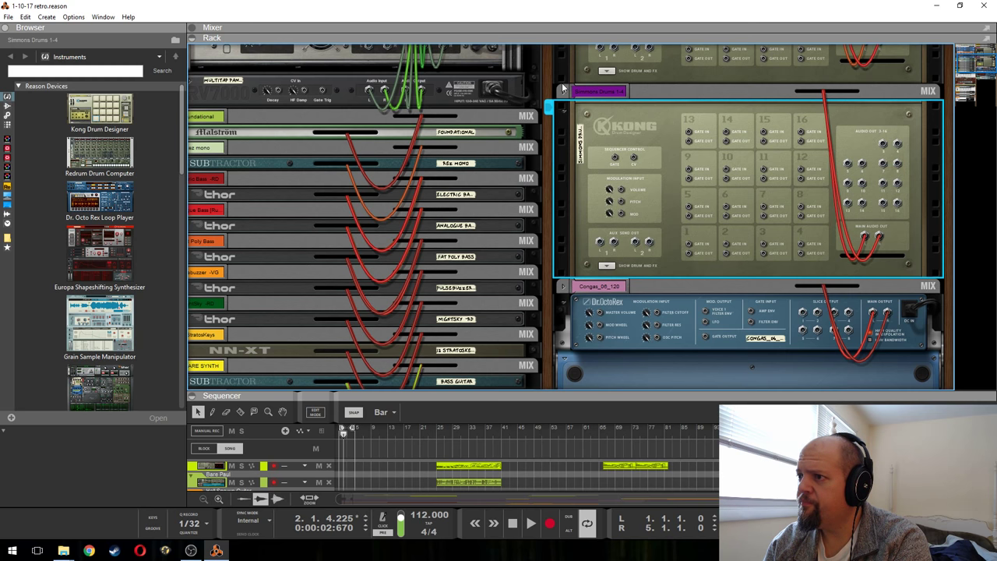
click(564, 92)
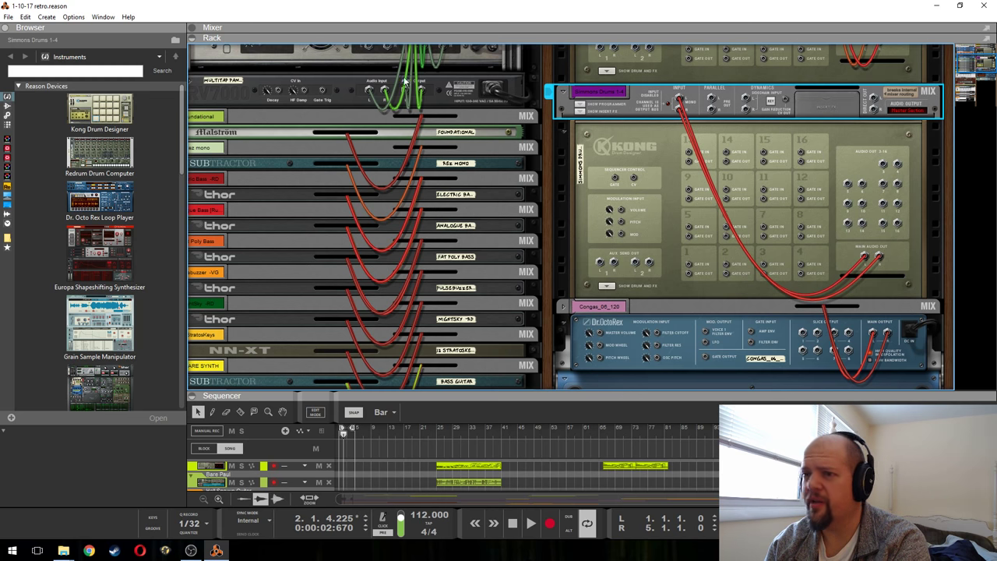
click(6, 105)
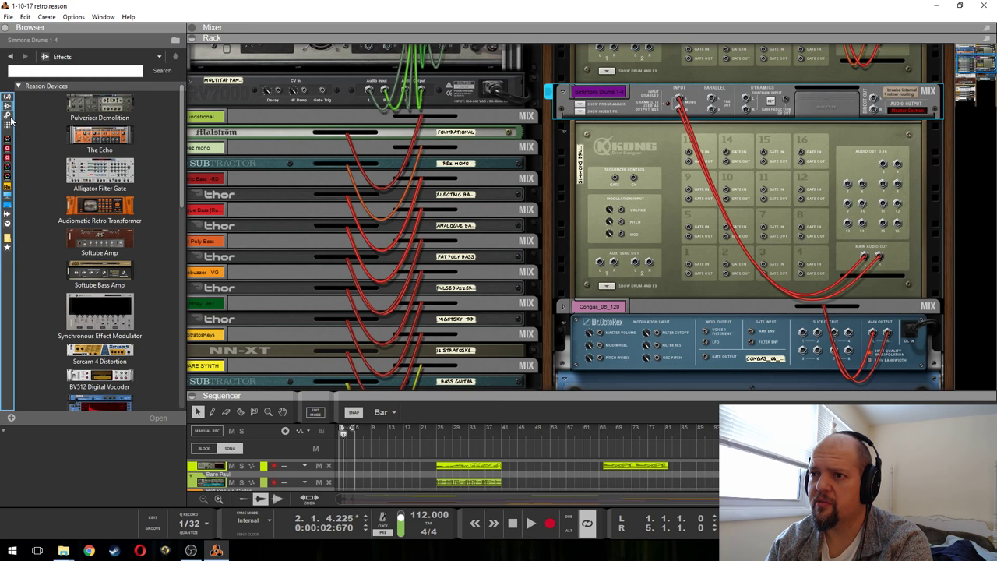
click(8, 115)
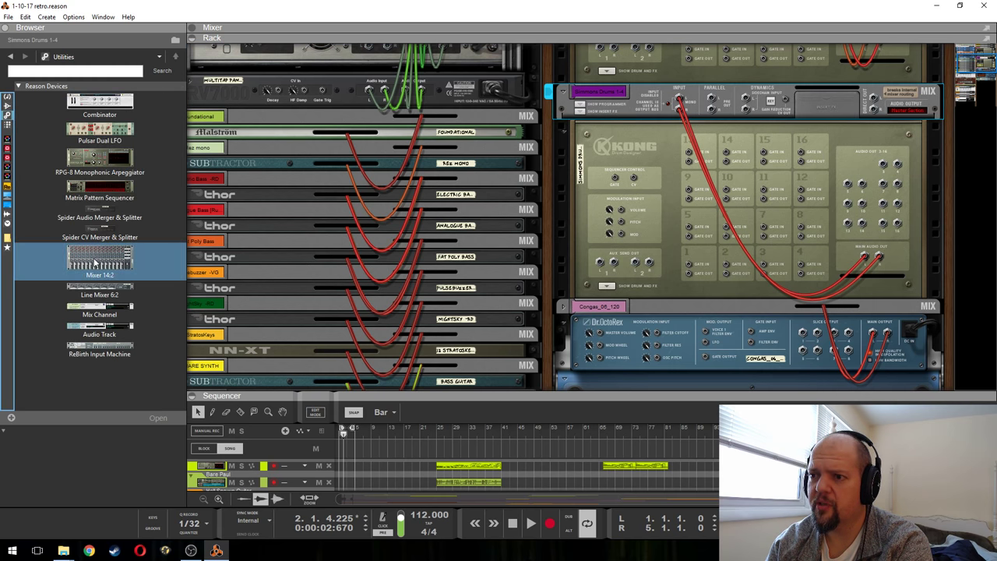
drag(92, 309, 759, 80)
double_click(601, 92)
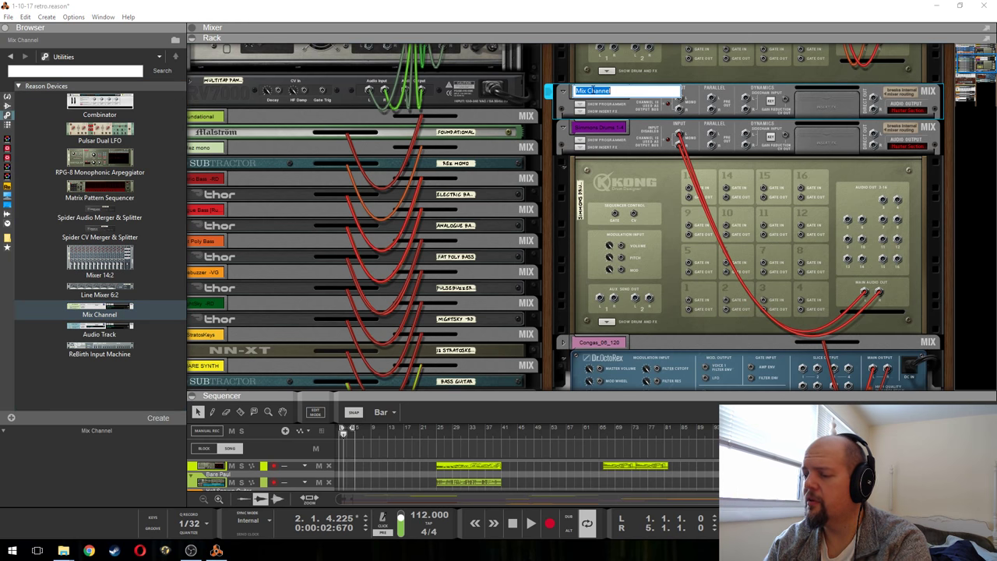
text(kick drum)
key(Return)
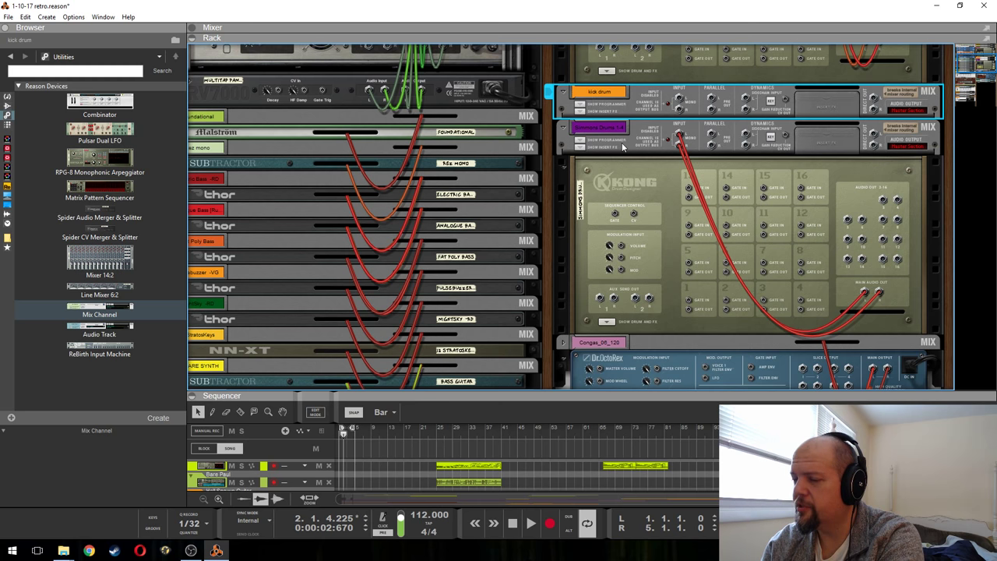
key(Tab)
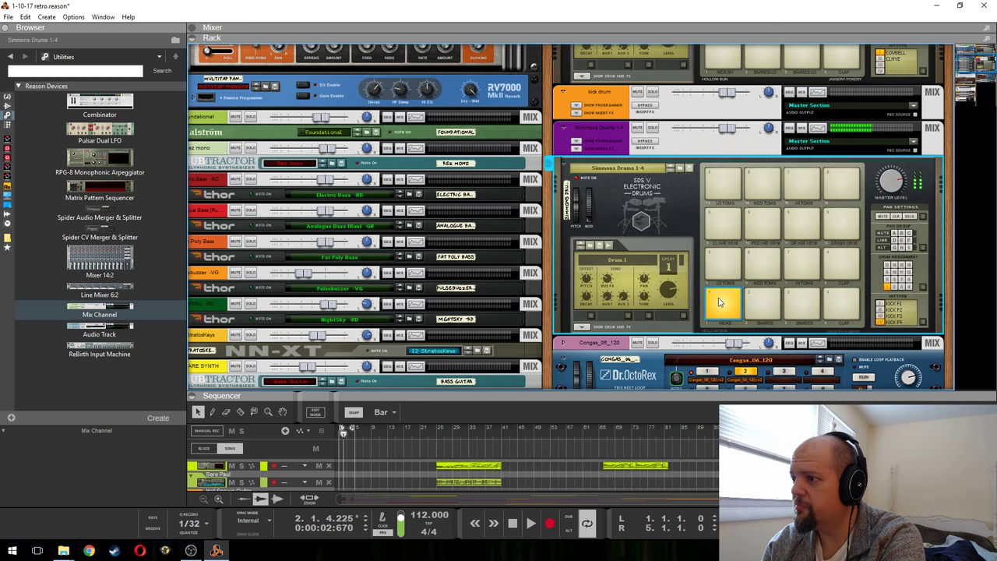
- Cable the Simmons Drums Kong's audio outputs into the kick drum channel
click(720, 303)
key(Tab)
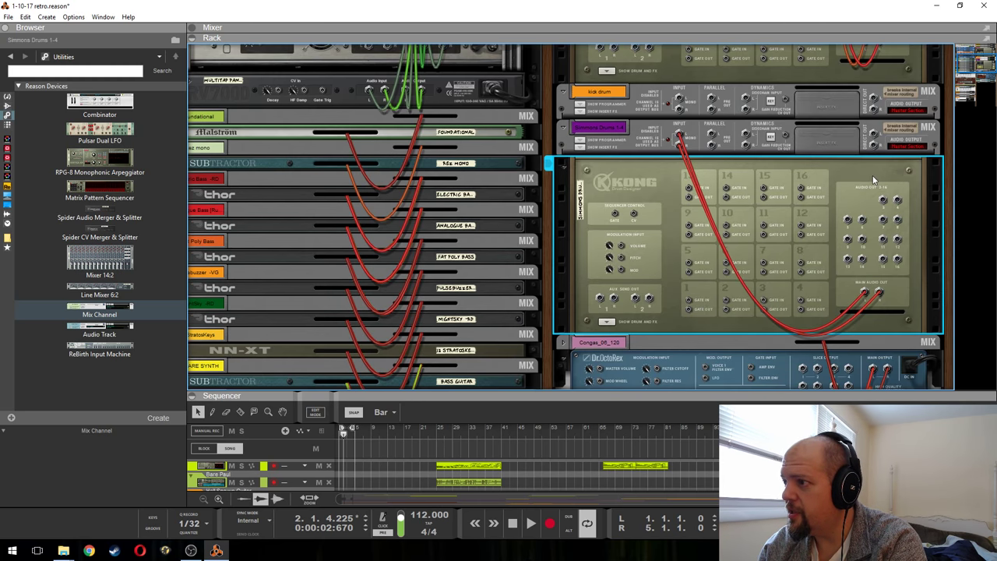
drag(884, 201, 680, 102)
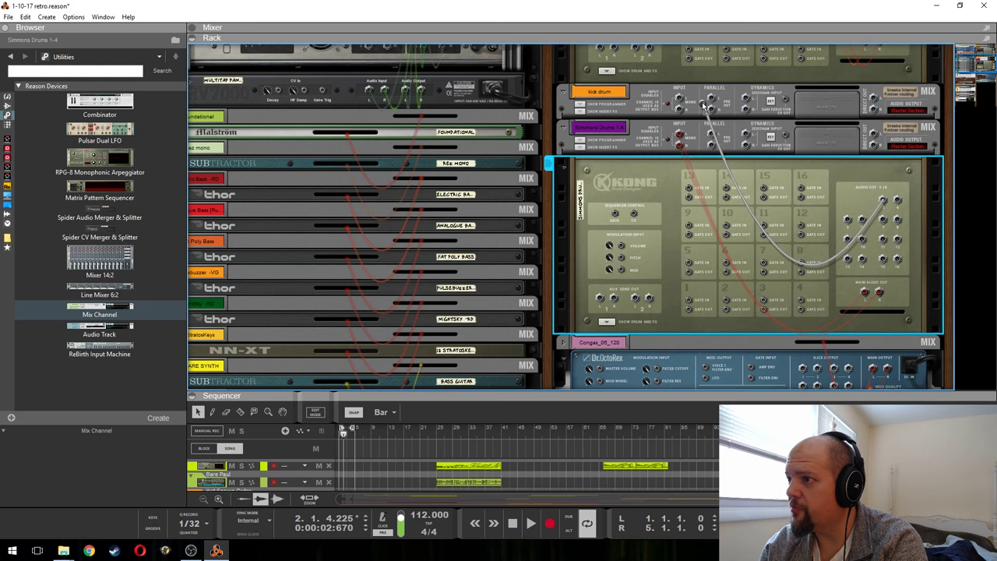
key(Tab)
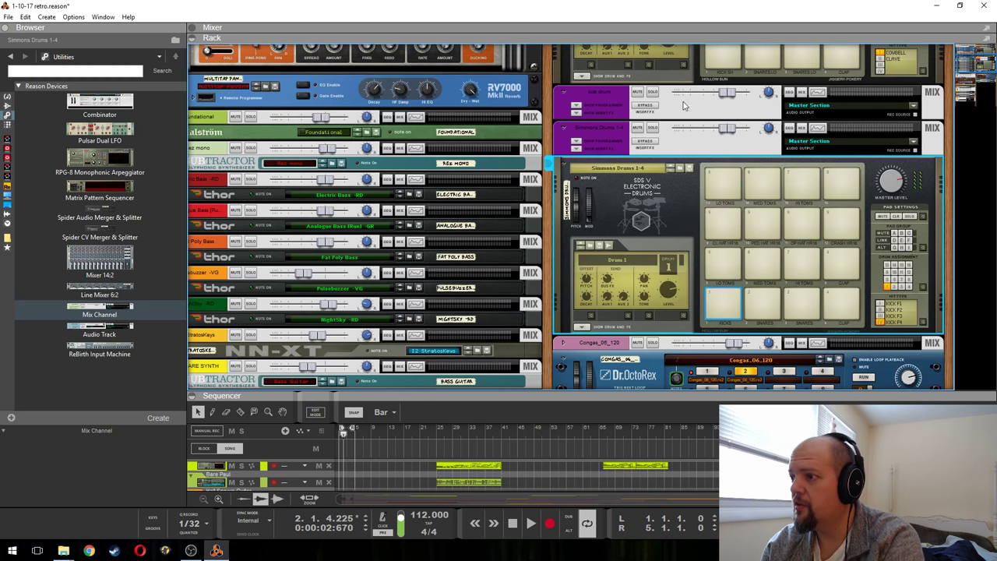
- Route Kong's kick drum to separate outputs 3-4
click(580, 328)
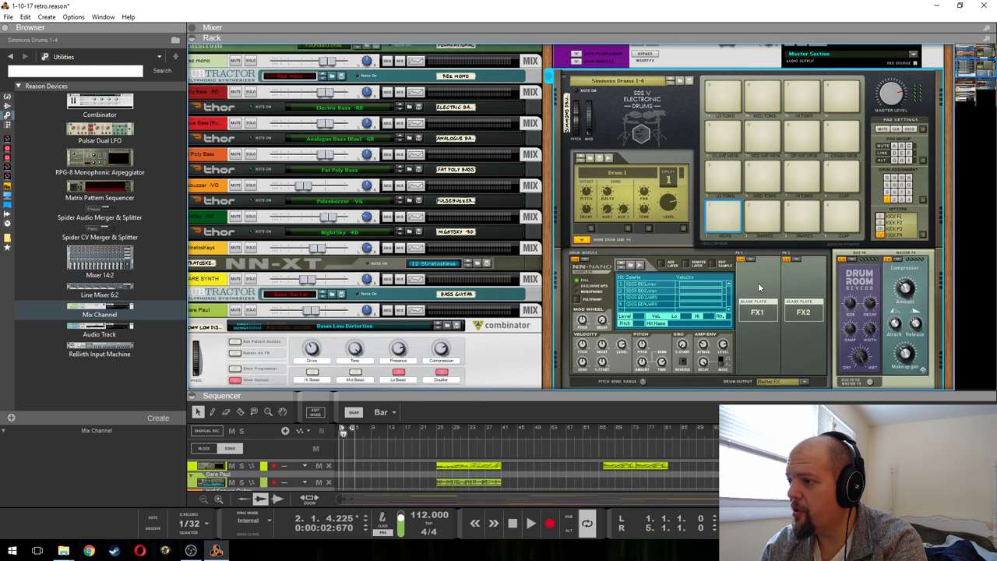
scroll(759, 289, down, 1)
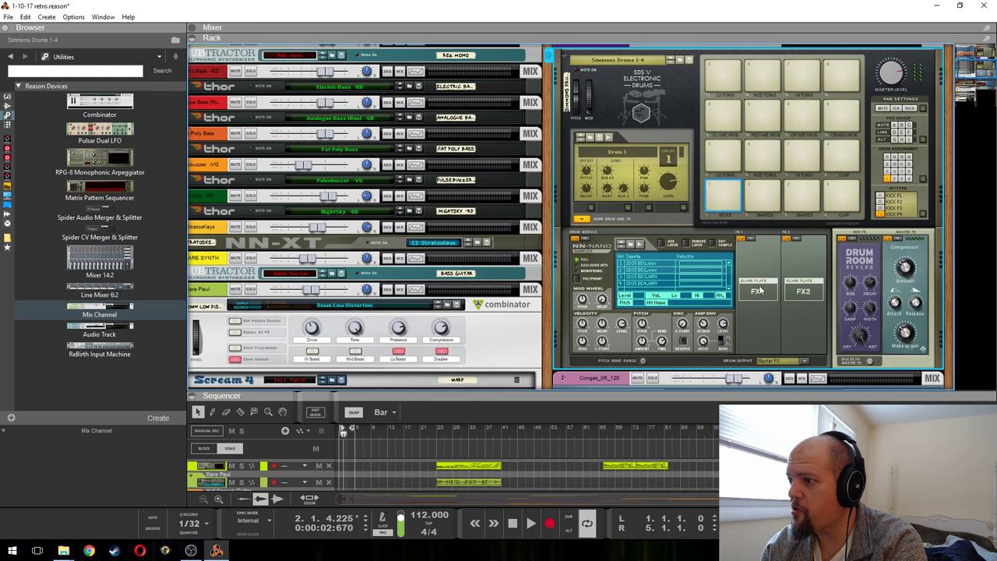
click(805, 364)
click(837, 401)
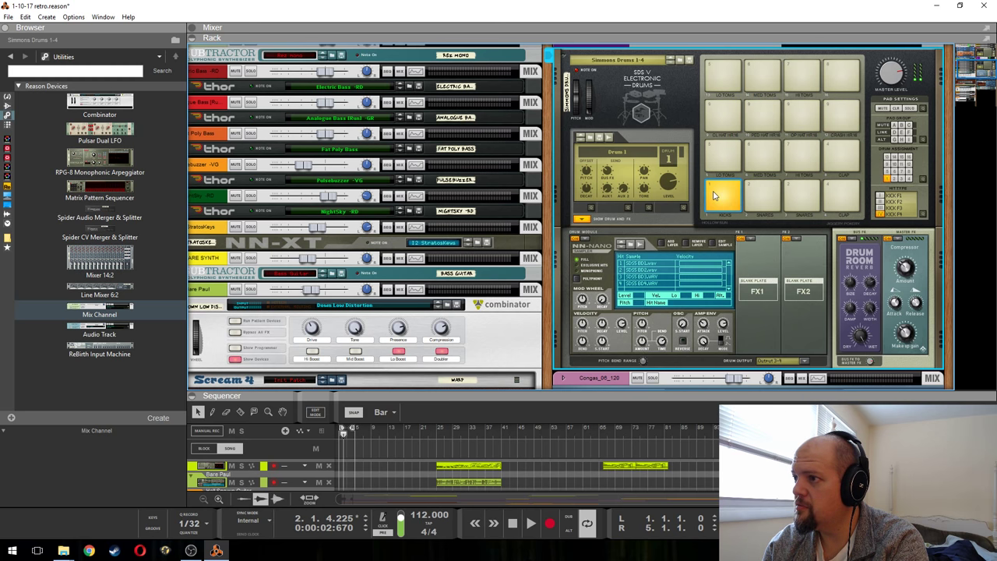
- Audition the Kicks pad twice and reveal the Simmons Drums channel's insert effects
scroll(715, 195, up, 3)
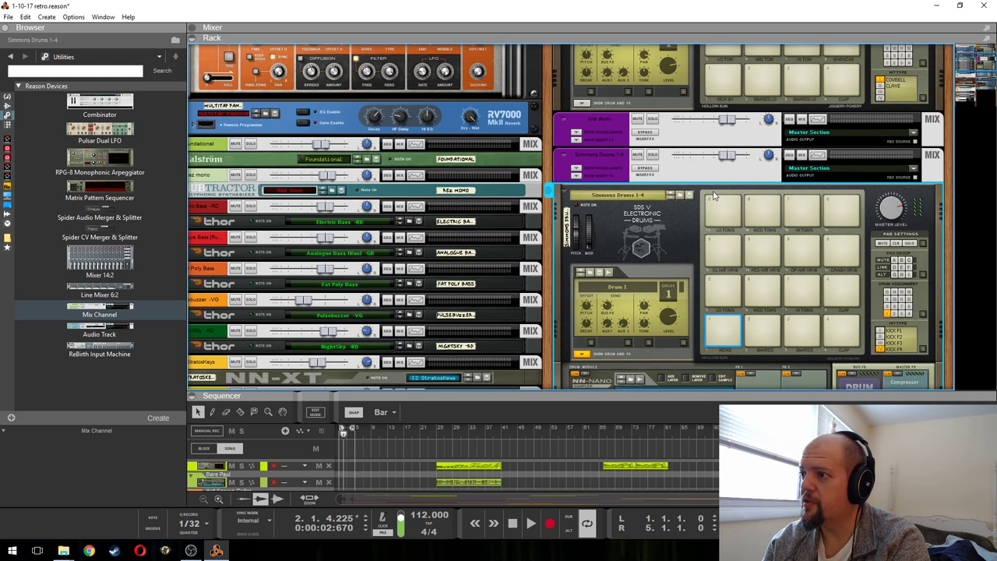
click(732, 339)
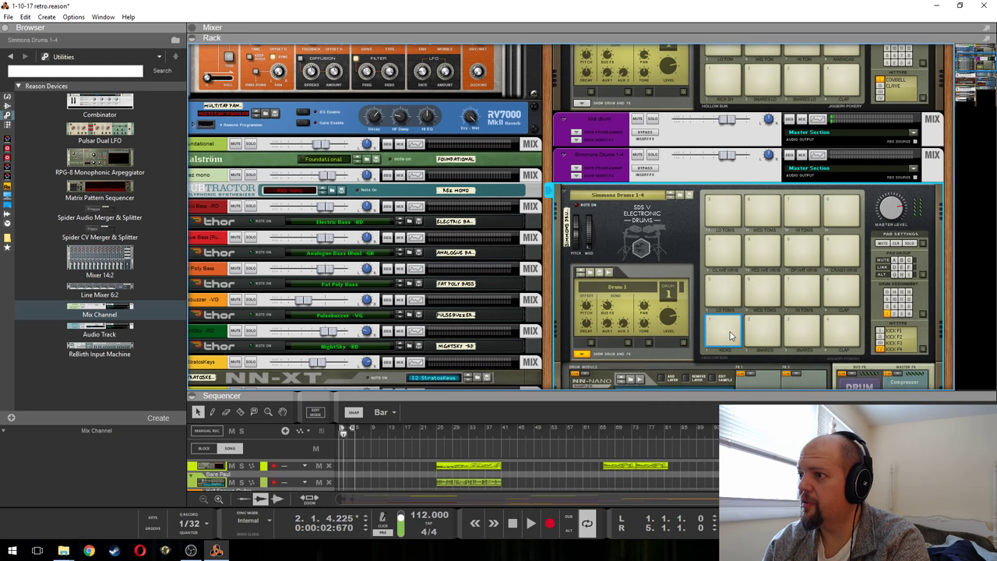
click(729, 335)
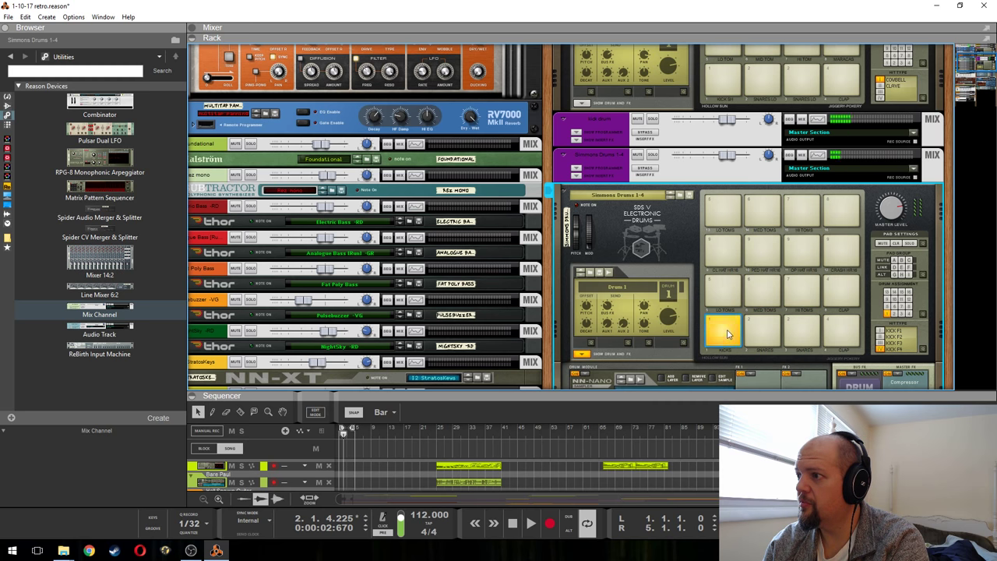
click(576, 177)
- Drop the IOX from the Effects browser into the kick drum channel's insert FX slot
click(577, 177)
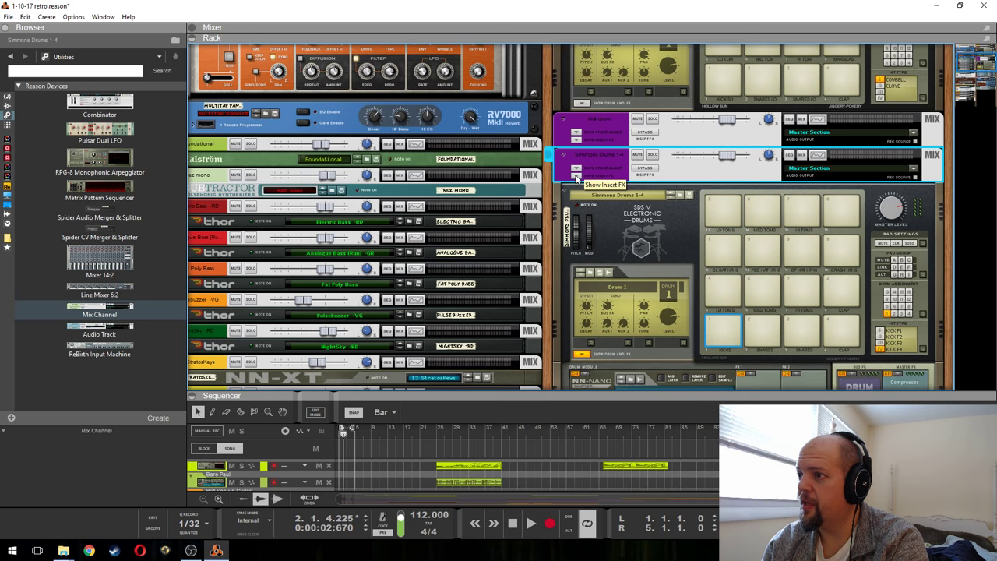
click(577, 139)
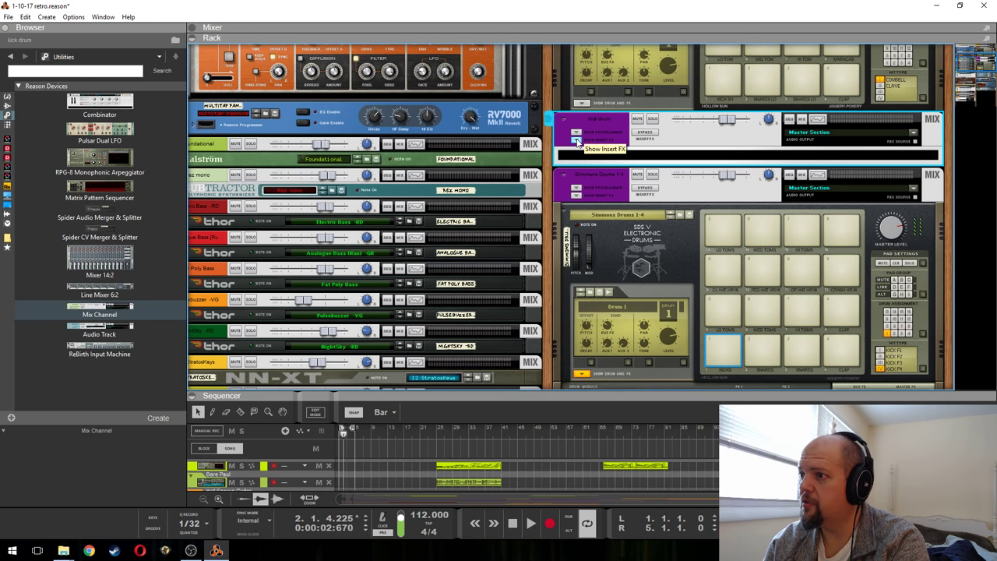
click(8, 104)
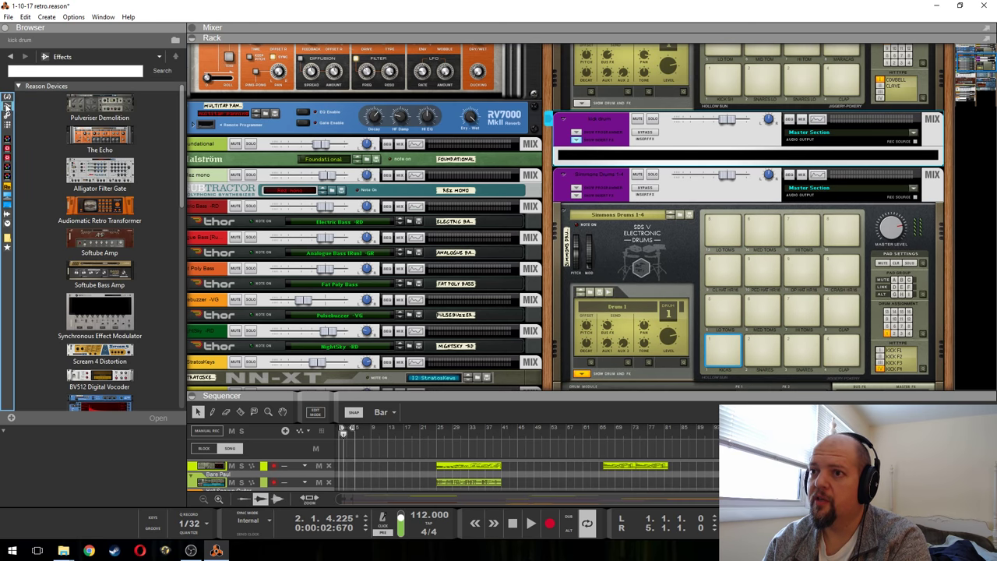
scroll(105, 246, down, 5)
scroll(106, 246, down, 5)
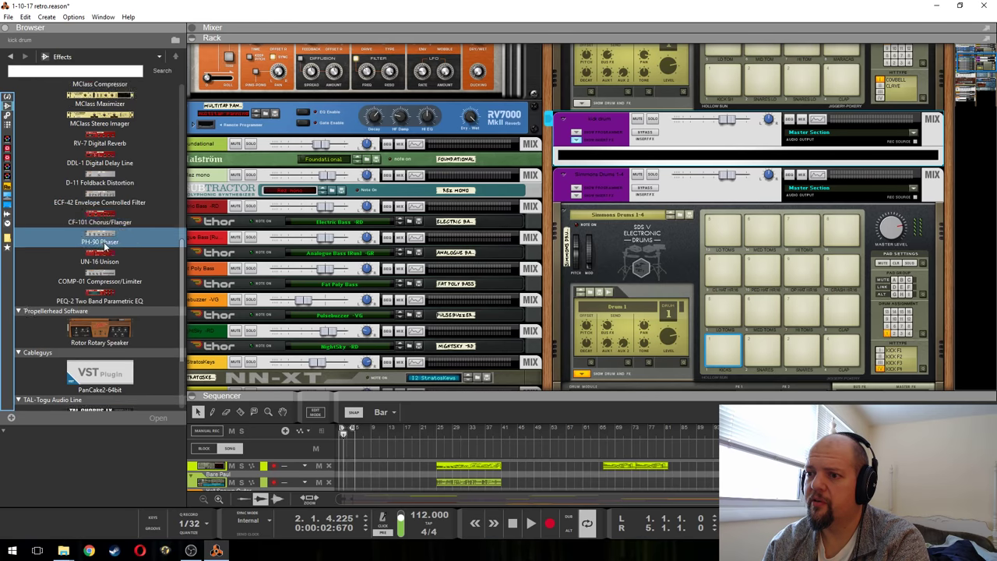
scroll(104, 243, down, 3)
scroll(104, 241, down, 3)
scroll(103, 241, down, 3)
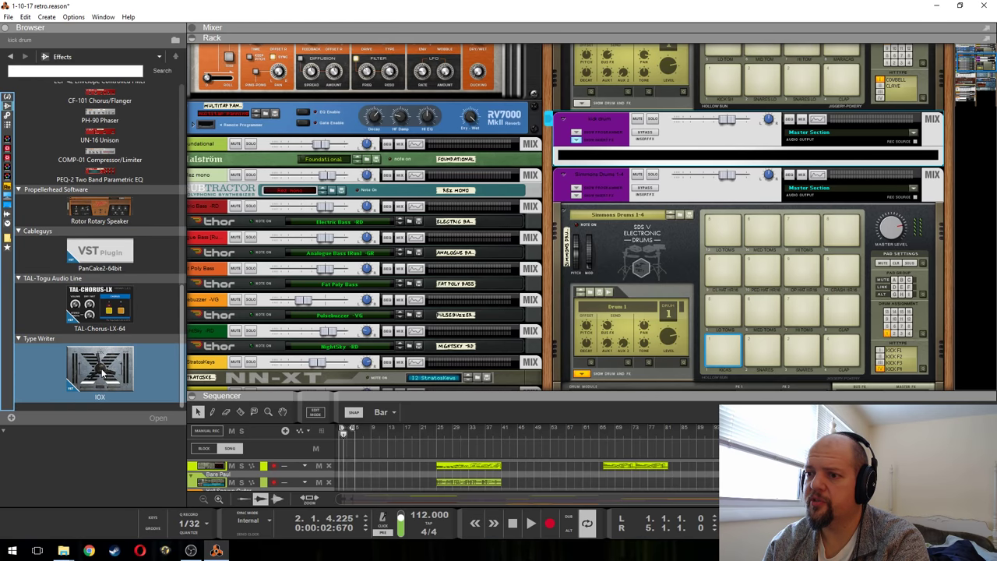
drag(101, 373, 735, 163)
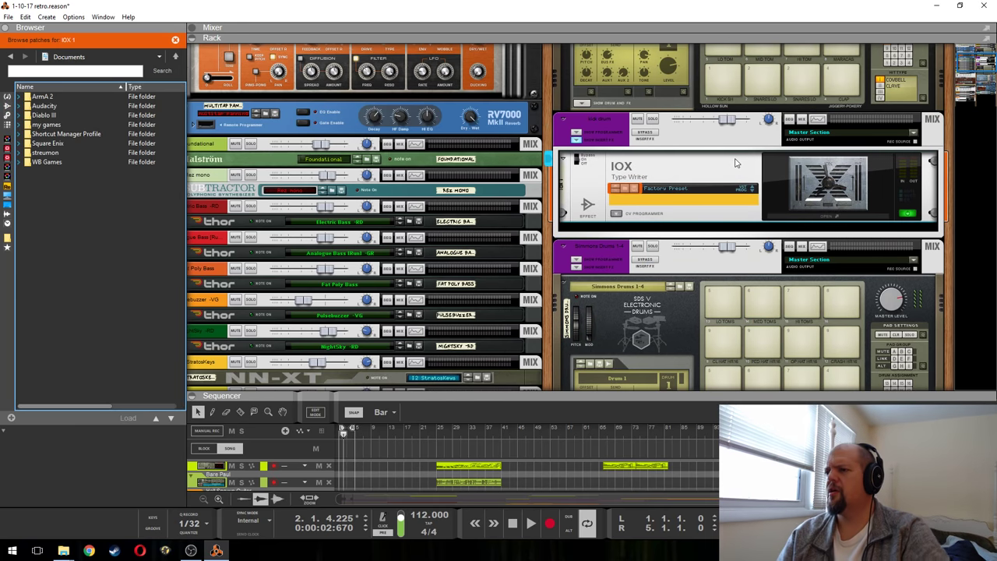
- Open the kick drum IOX editor, start playback and solo the kick drum channel
click(822, 187)
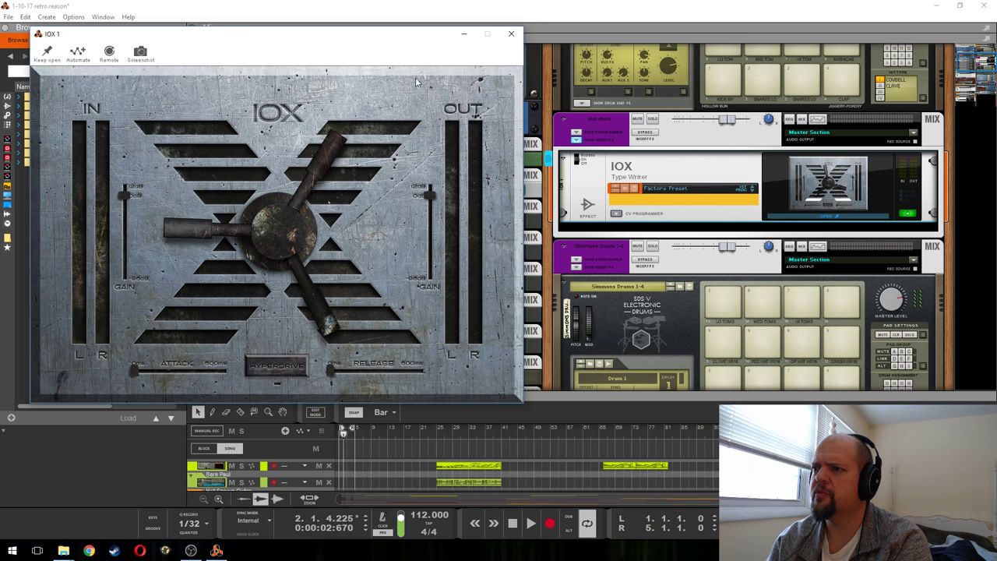
mouse_move(331, 37)
mouse_down()
mouse_move(486, 127)
mouse_move(478, 116)
mouse_up()
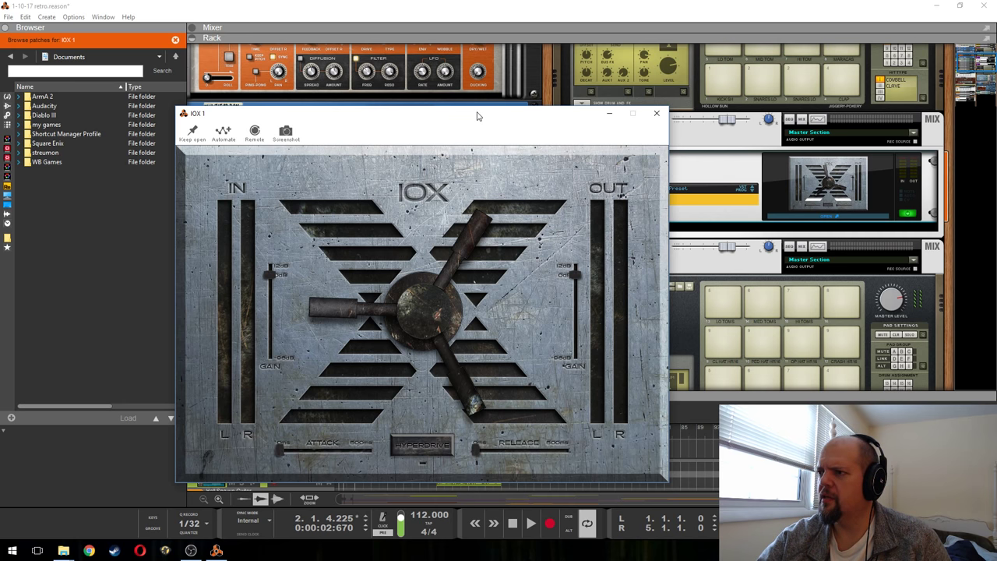
key(space)
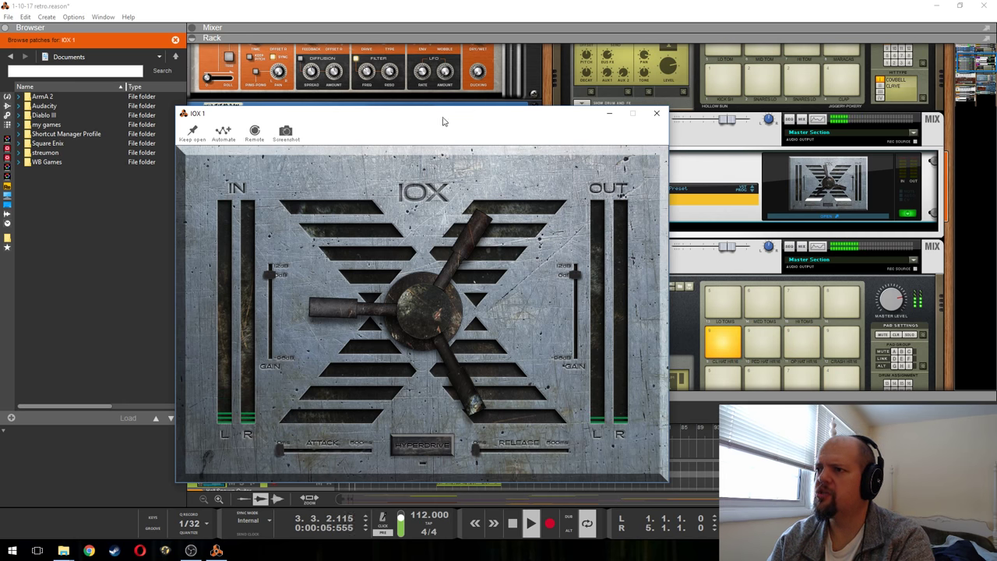
drag(442, 120, 306, 143)
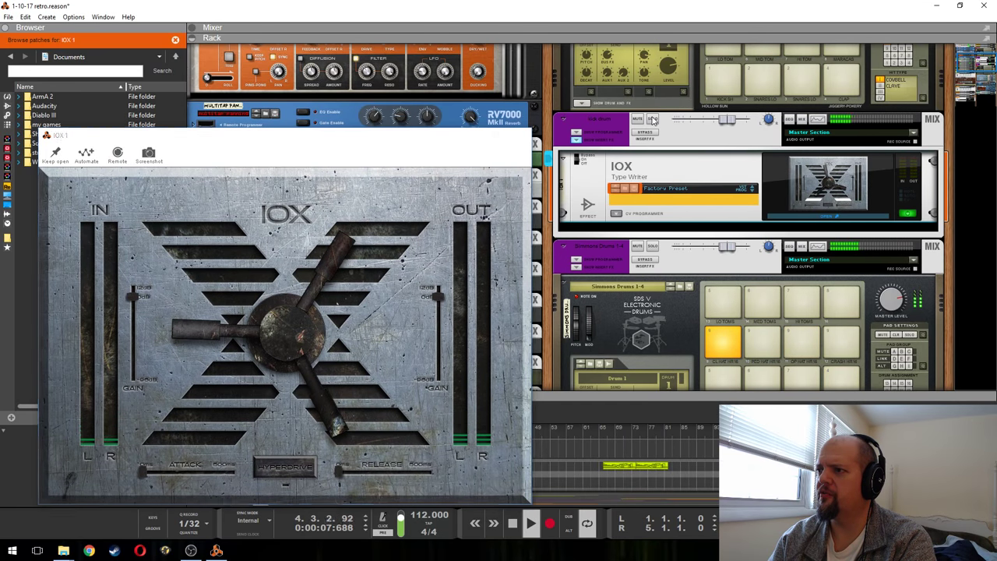
click(652, 119)
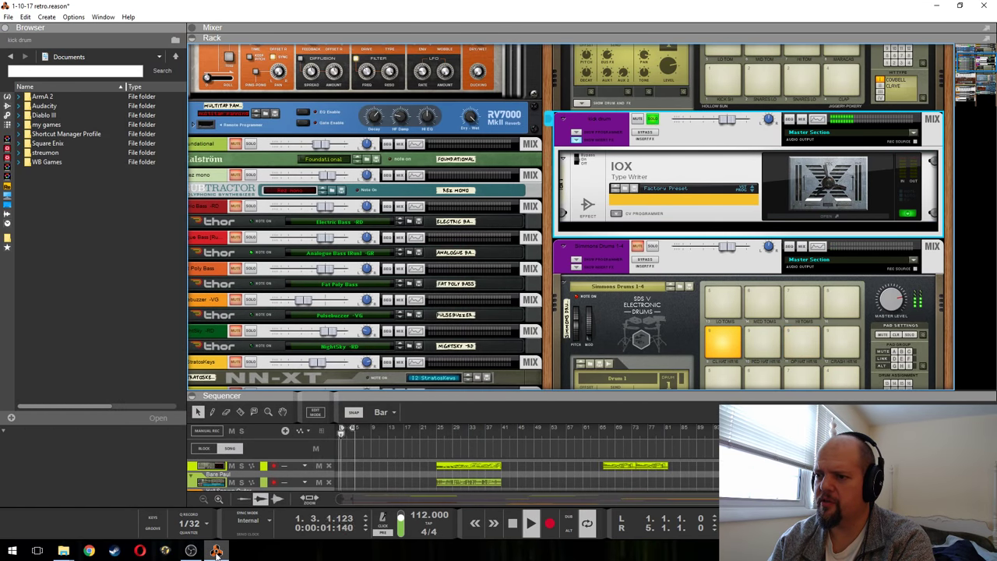
click(828, 216)
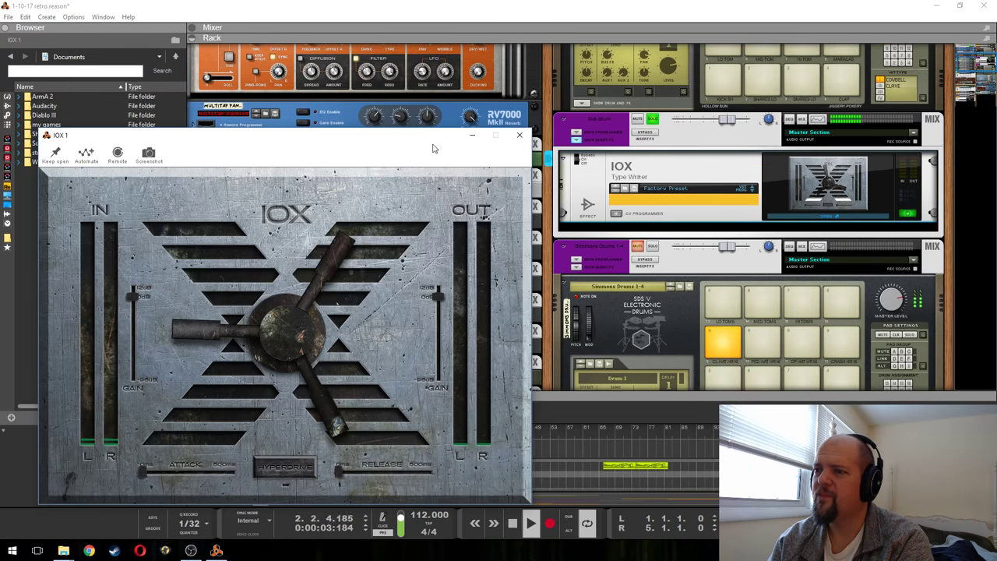
- Audition the kick drum with IOX Hyperdrive on, then off, and close the IOX editor
drag(329, 148, 494, 105)
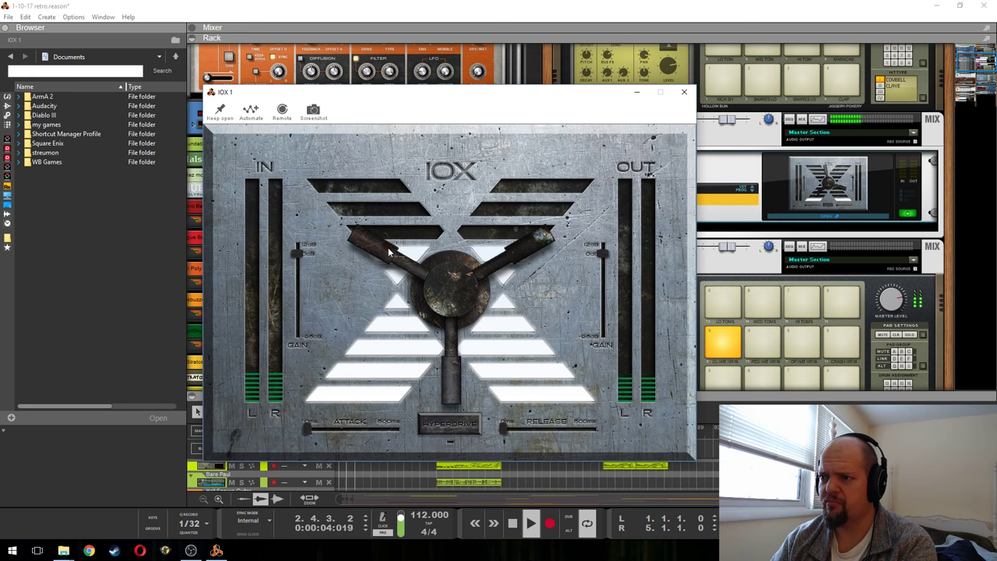
click(446, 427)
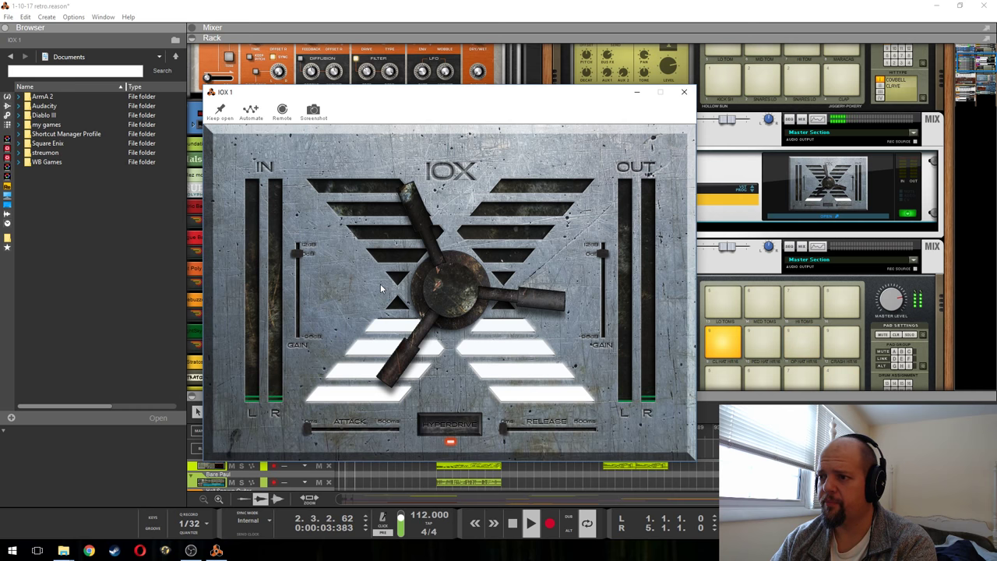
click(457, 427)
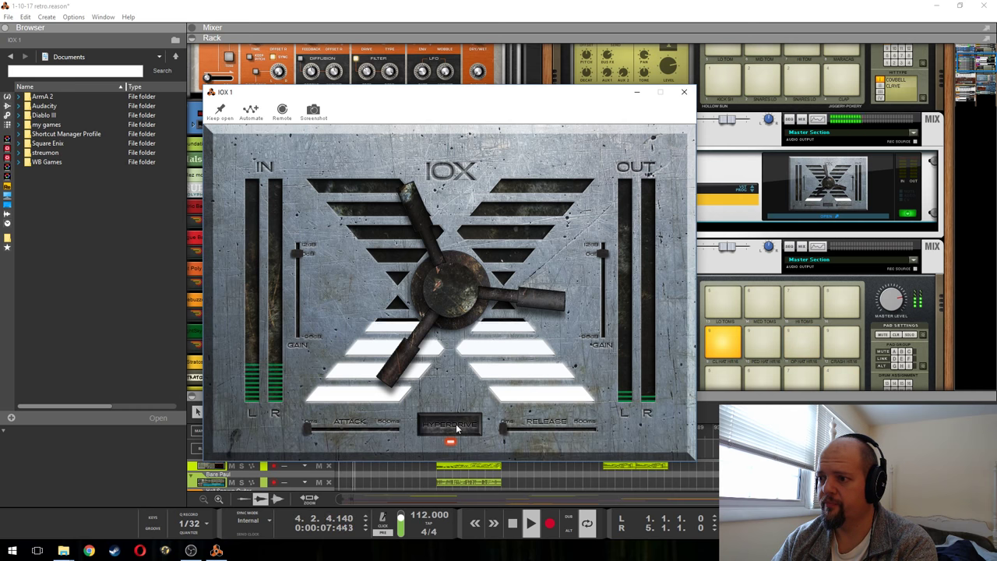
click(457, 427)
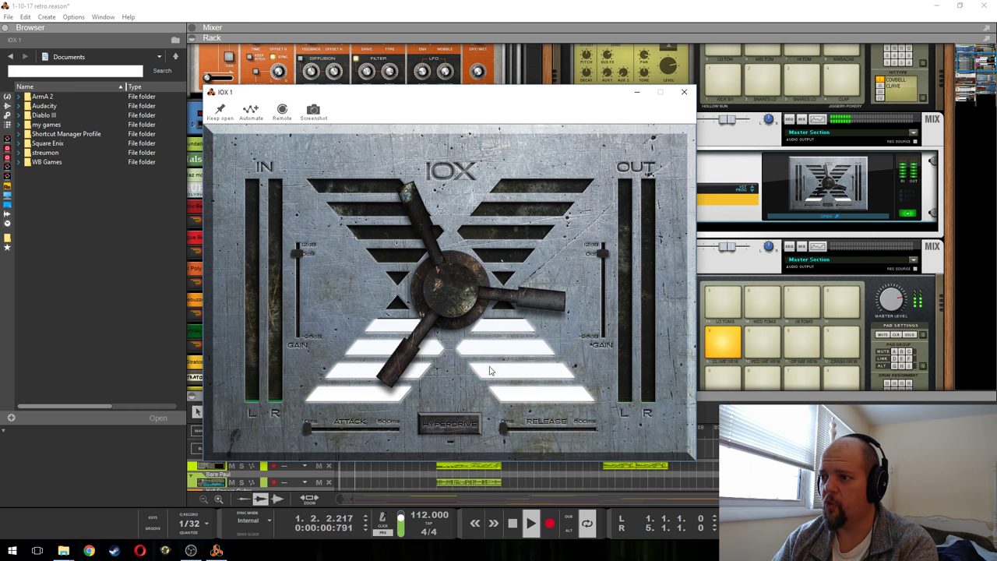
click(685, 92)
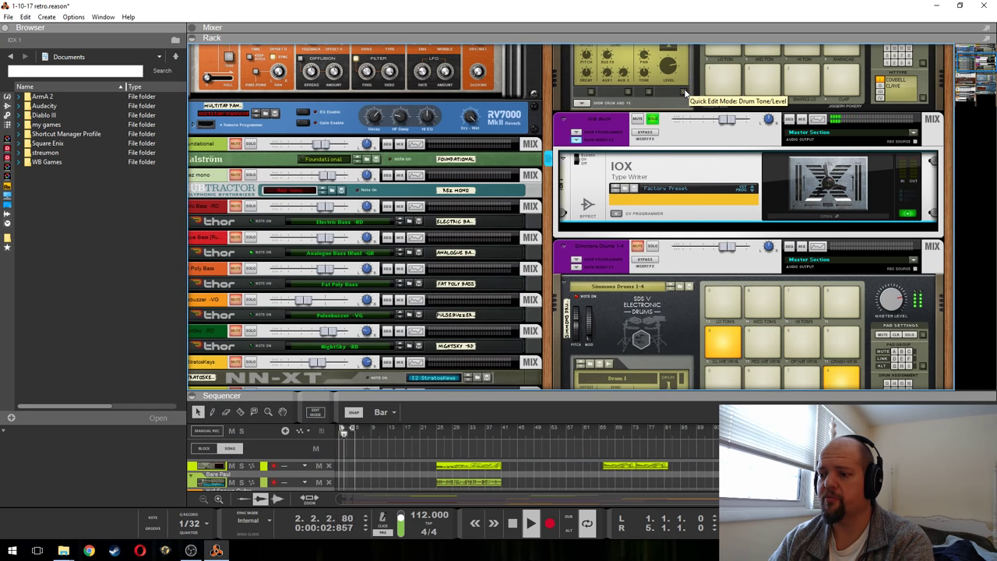
- Unsolo and delete the kick drum channel together with its IOX device
click(653, 120)
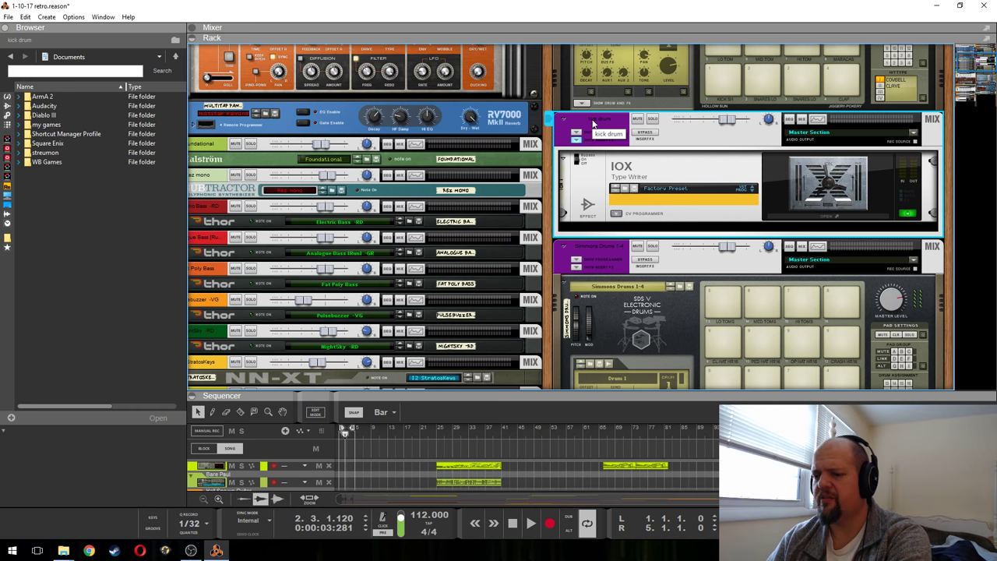
key(ctrl+z)
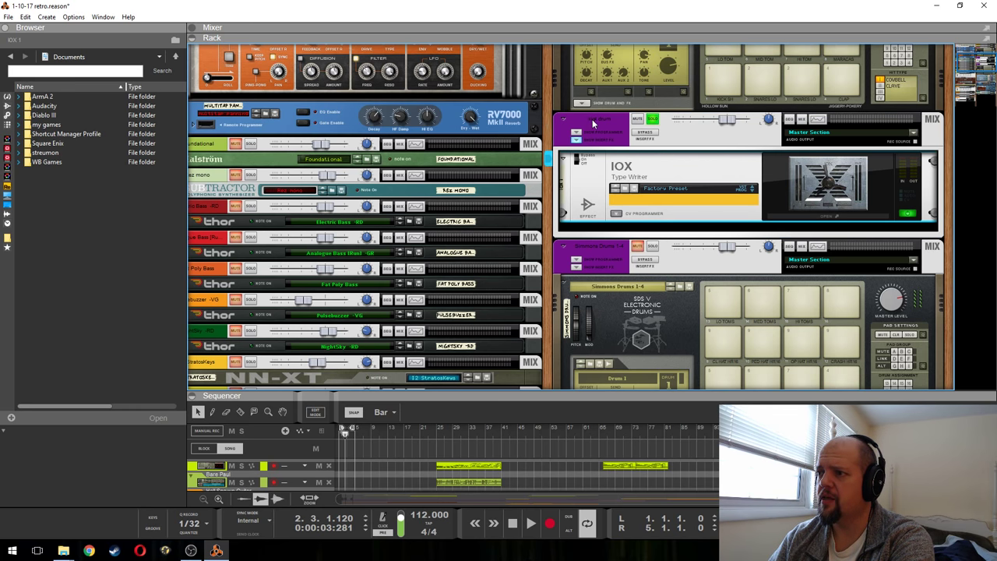
key(ctrl+z)
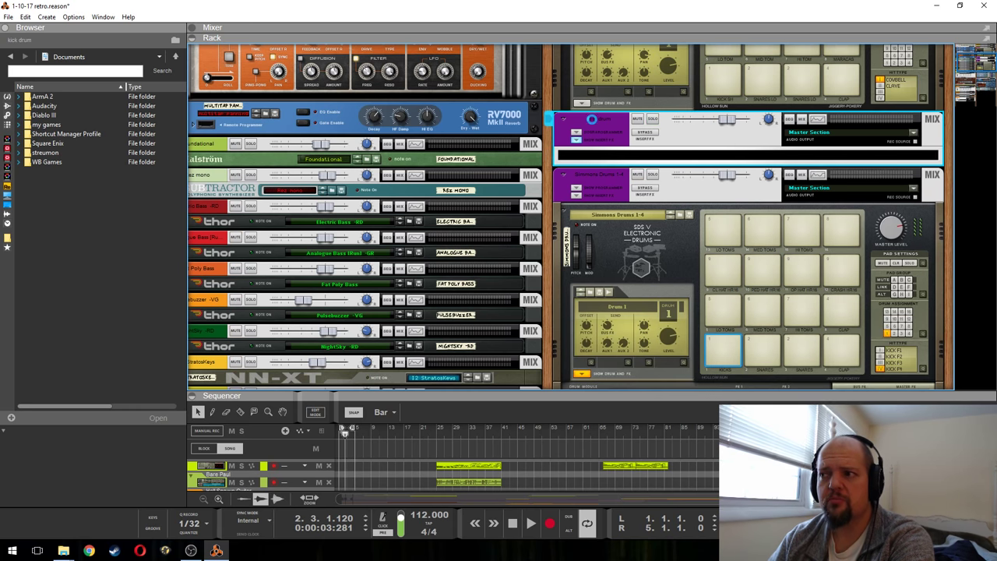
key(ctrl+z)
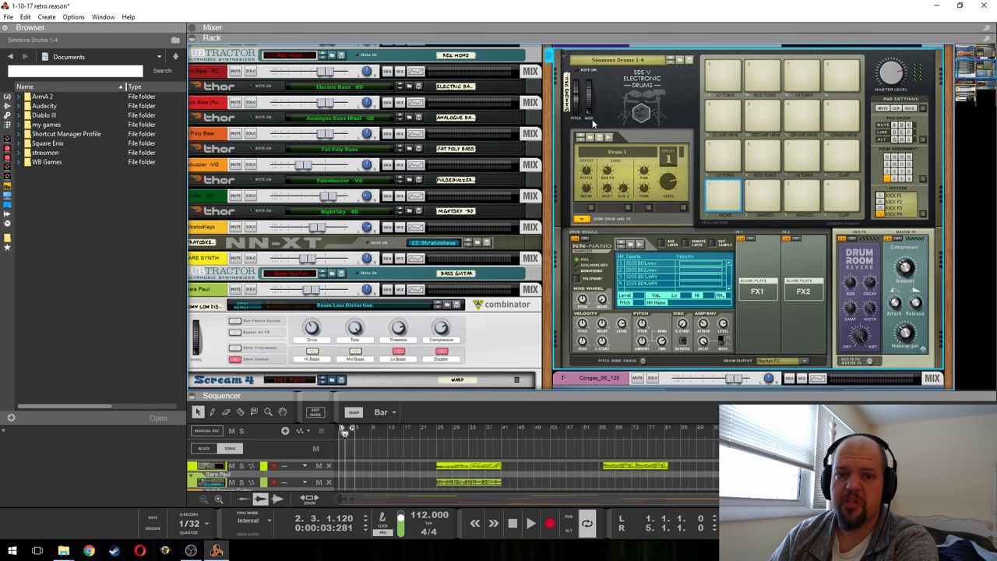
- Check the rack cabling from behind and select the Simmons Drums mix channel
scroll(662, 188, up, 3)
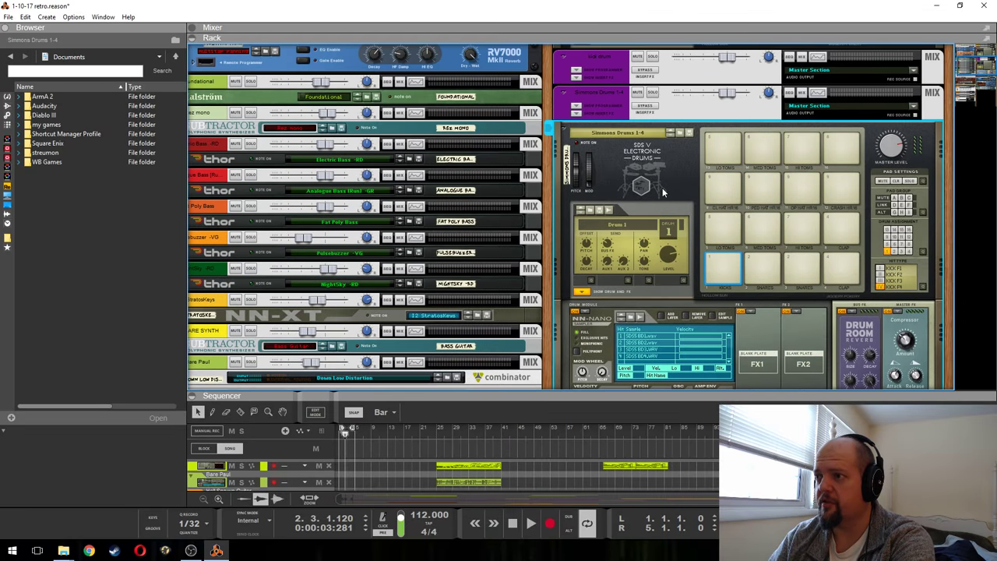
key(Tab)
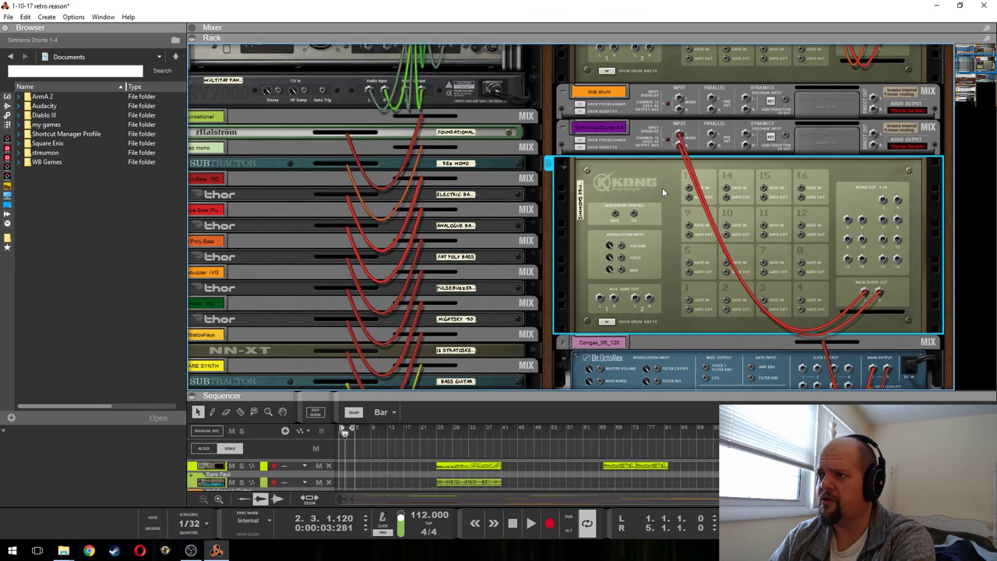
key(ctrl+z)
key(ctrl+z)
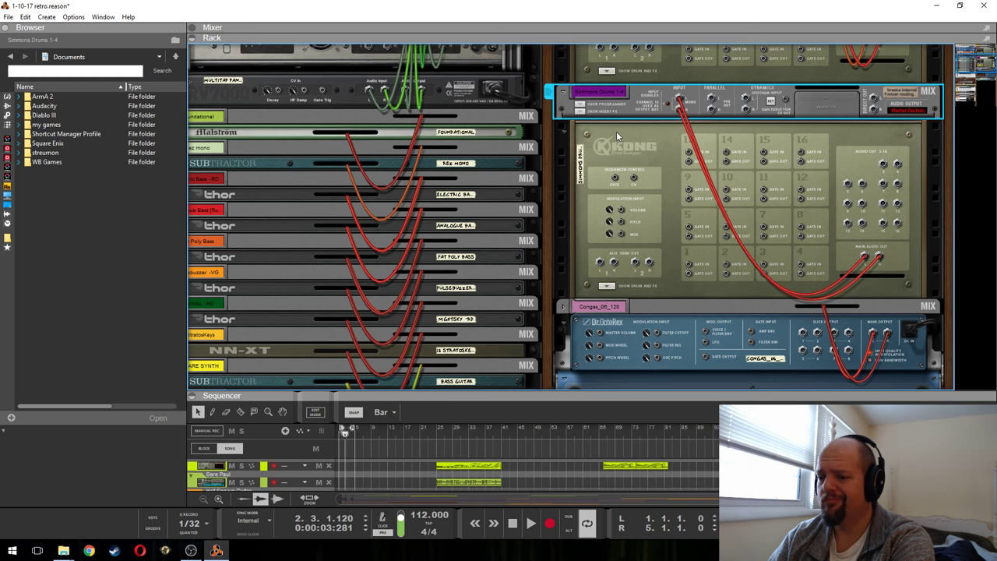
key(Tab)
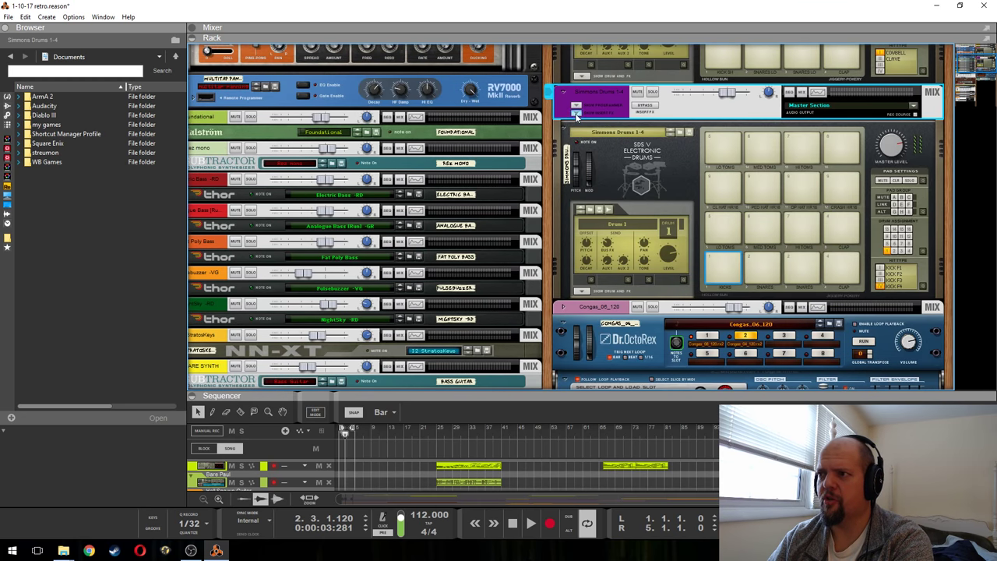
- Drop an IOX from the Effects browser into the Simmons Drums channel's insert effects
click(577, 115)
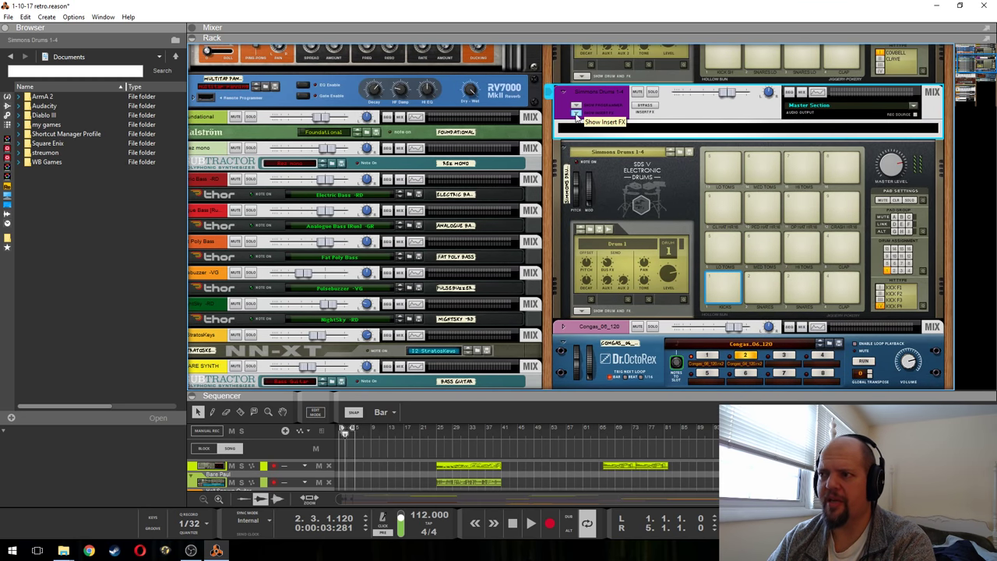
click(7, 114)
click(7, 107)
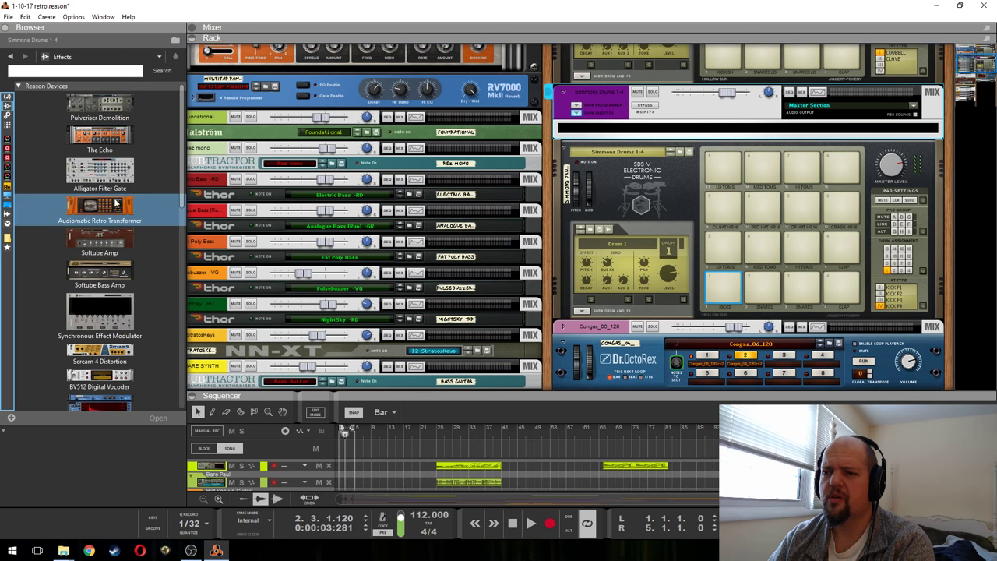
scroll(115, 200, down, 3)
scroll(116, 200, down, 2)
scroll(115, 200, down, 5)
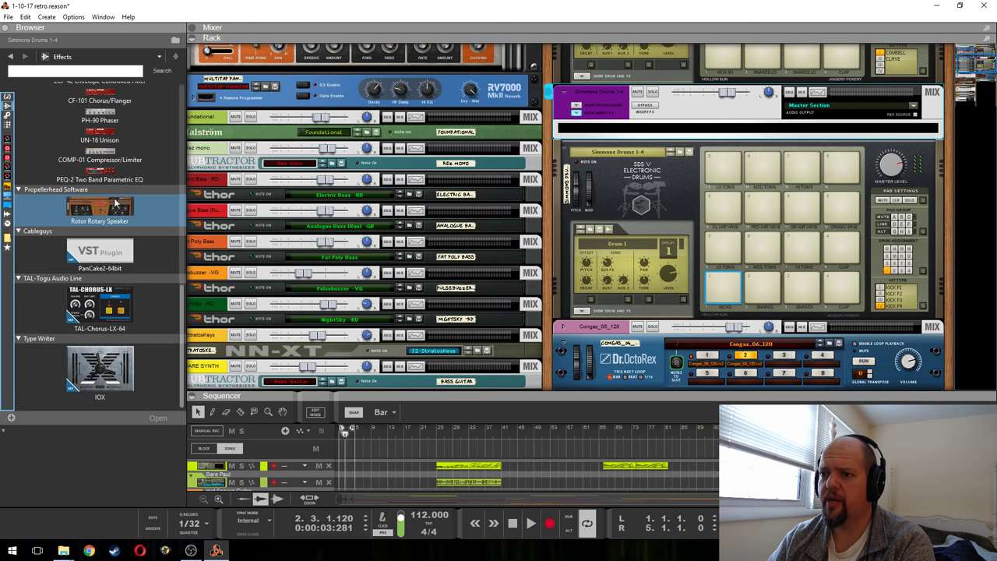
drag(99, 368, 701, 138)
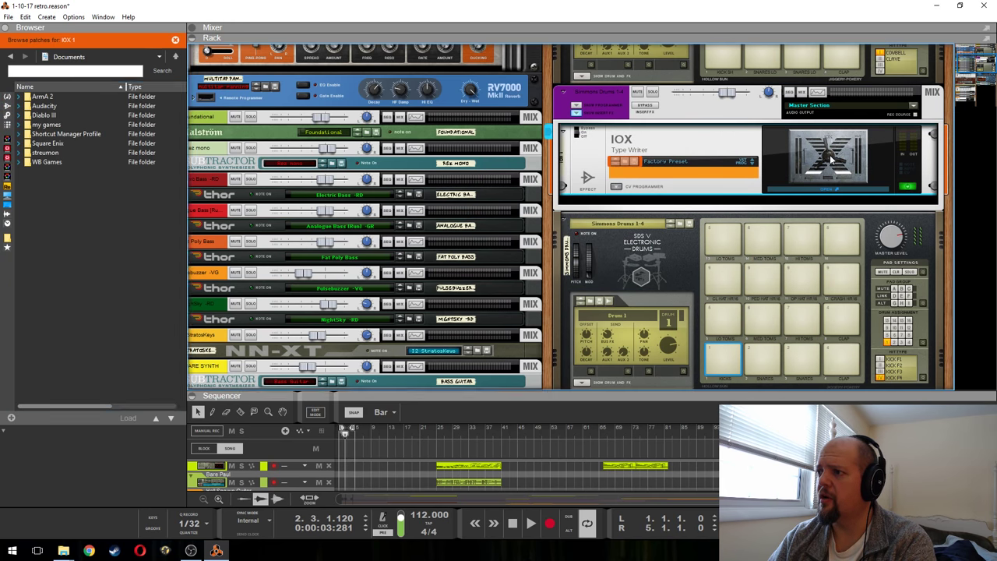
- Open the Simmons Drums IOX editor, start playback and solo the Simmons Drums channel
click(803, 178)
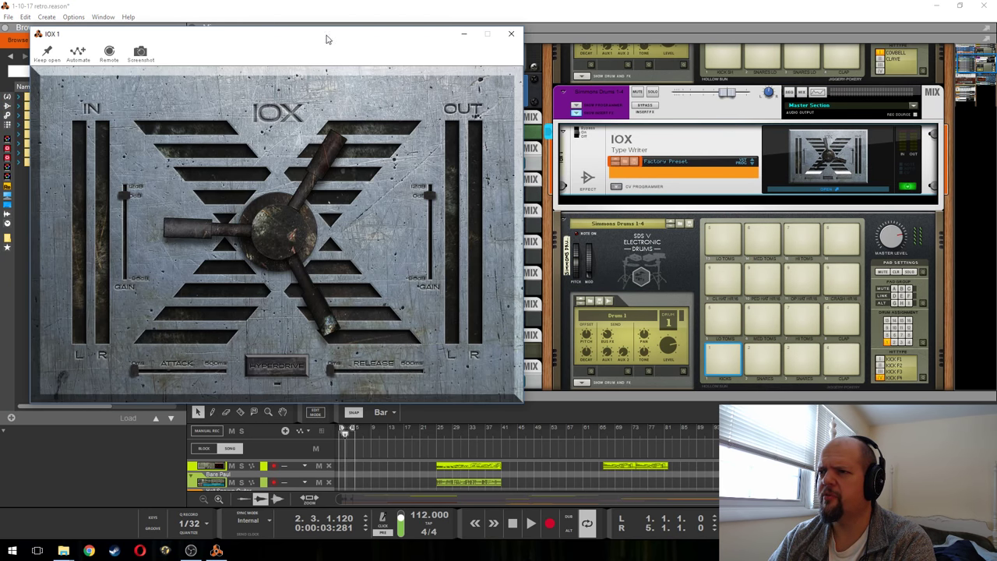
drag(316, 37, 328, 84)
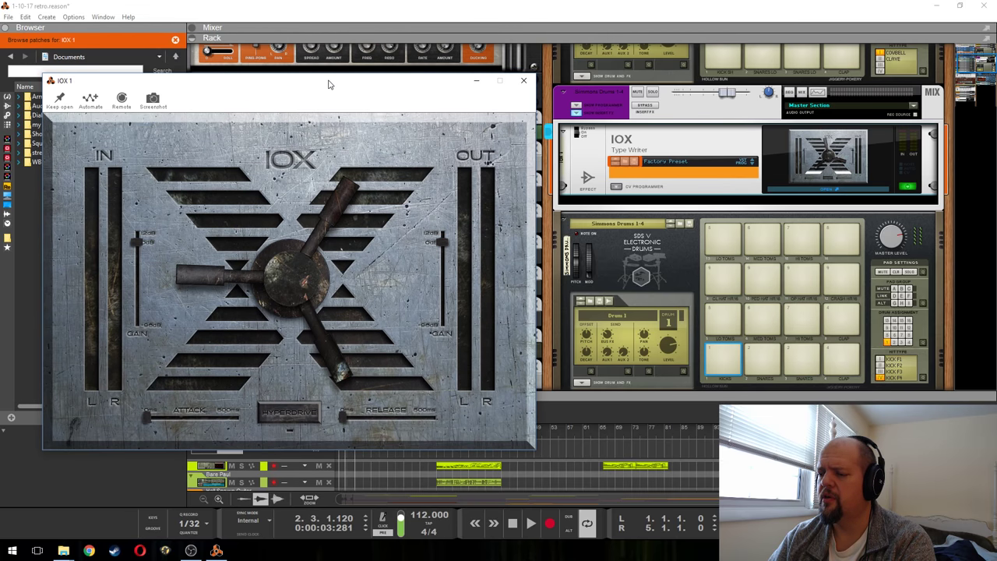
key(space)
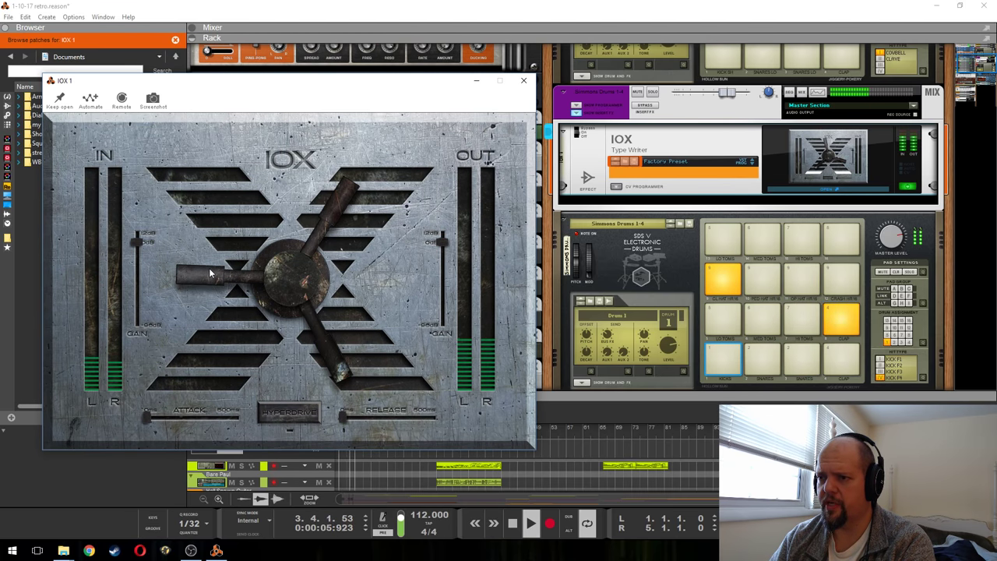
click(656, 92)
click(831, 165)
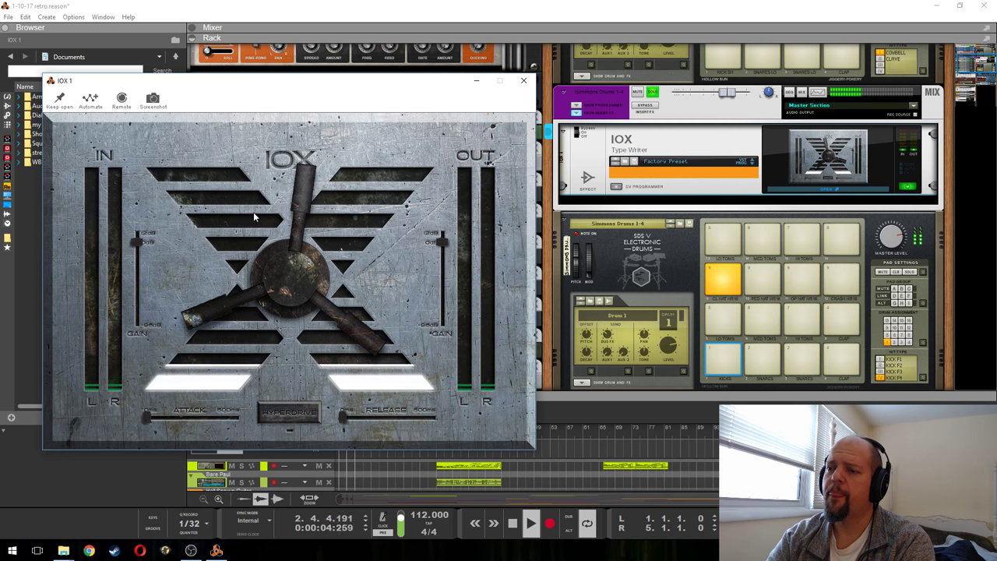
key(space)
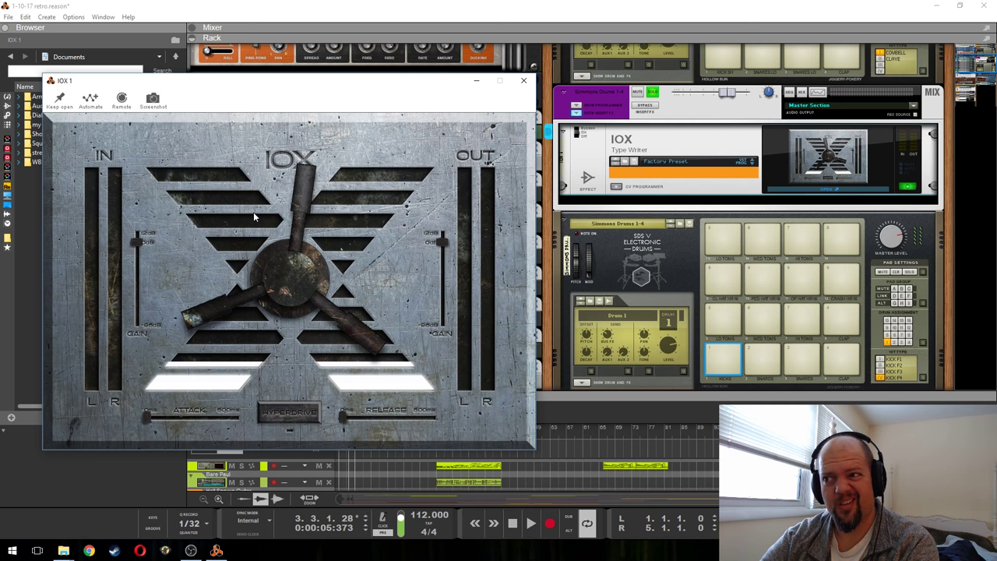
key(space)
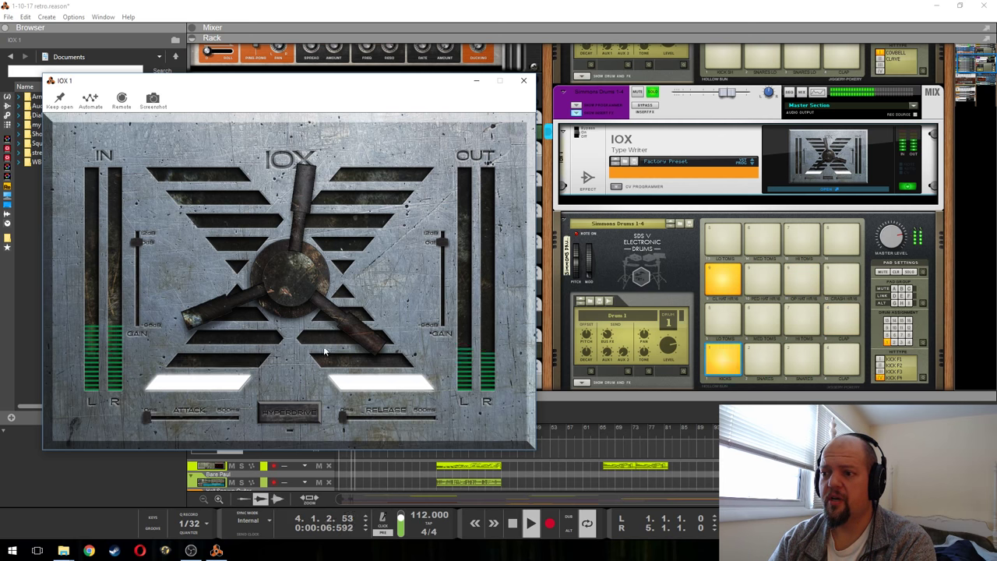
- Enable IOX Hyperdrive and audition attack and release settings, ending with both at minimum
click(288, 417)
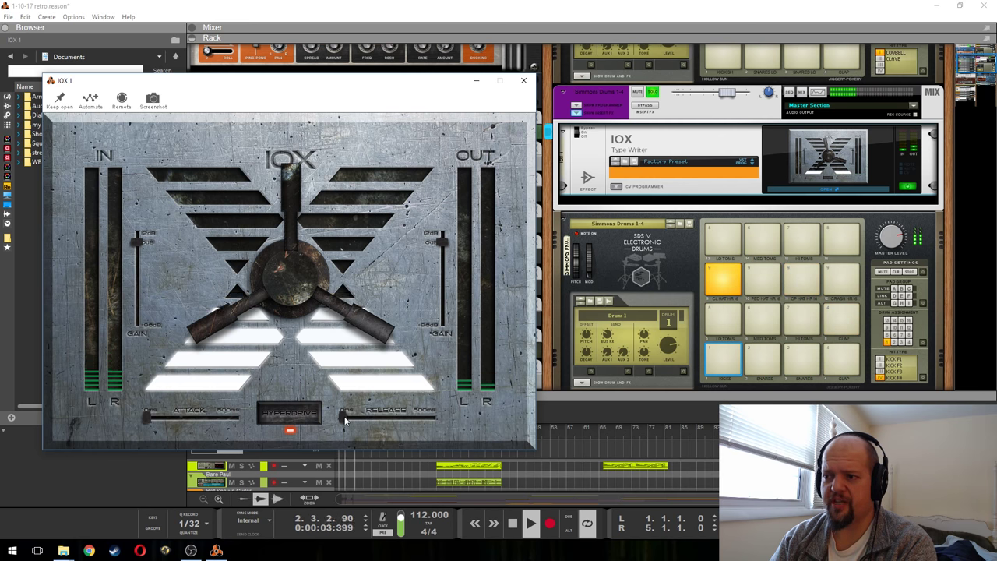
drag(345, 421, 382, 420)
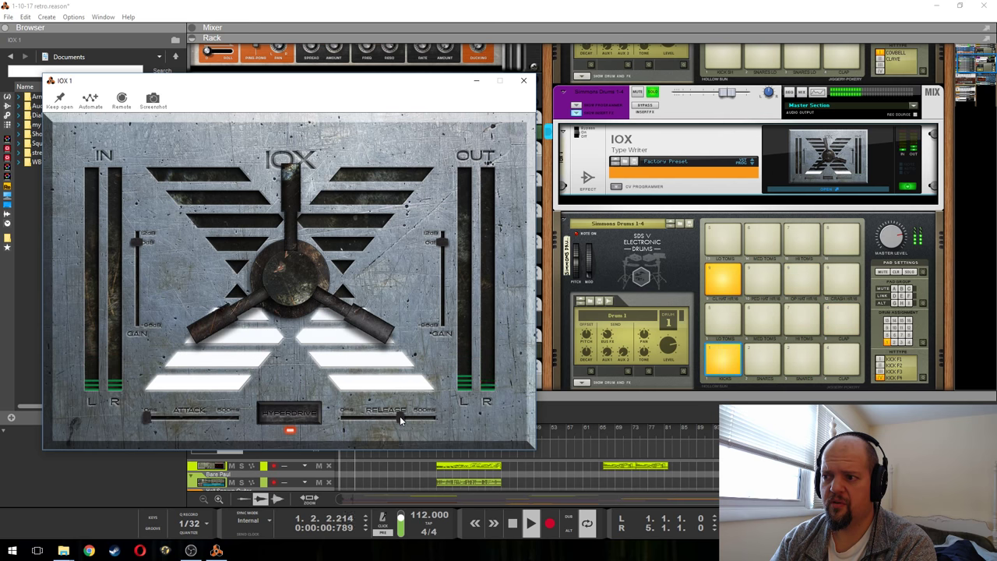
mouse_move(387, 416)
mouse_down()
mouse_move(405, 416)
mouse_move(384, 417)
mouse_up()
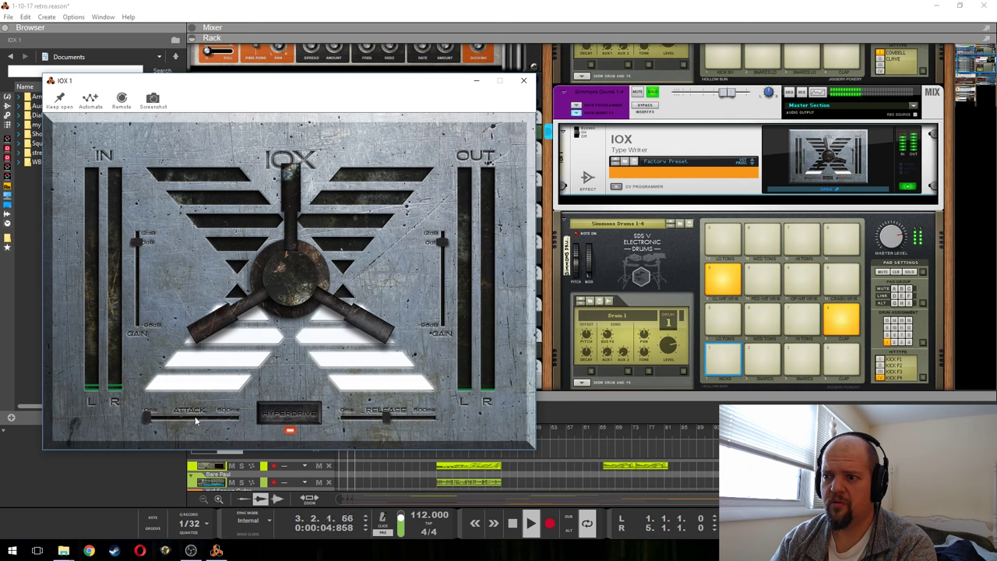
drag(149, 420, 201, 422)
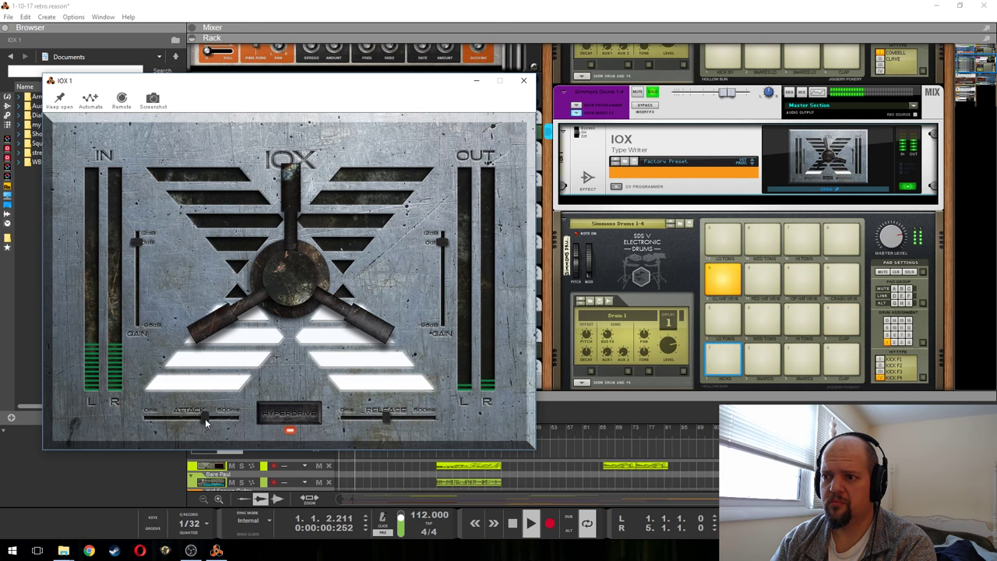
drag(201, 418, 119, 415)
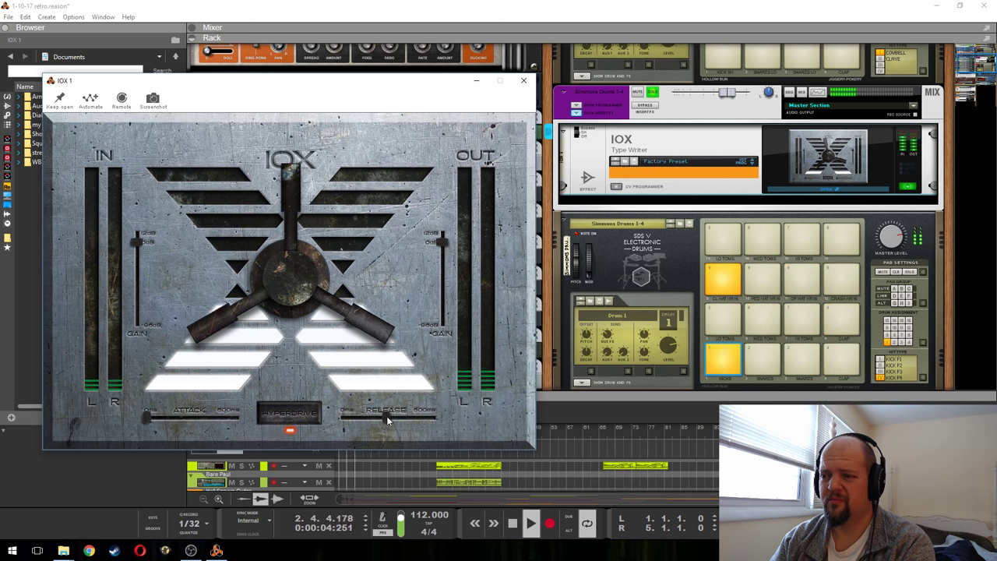
drag(387, 416, 342, 417)
mouse_move(146, 419)
mouse_down()
mouse_move(238, 423)
mouse_move(147, 420)
mouse_up()
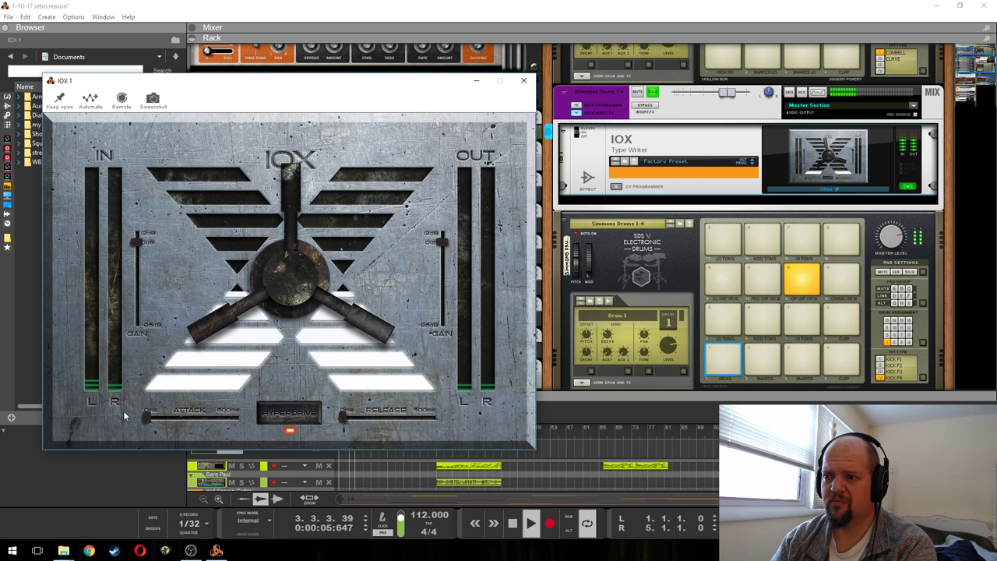
- Turn the drums IOX's Hyperdrive off and start the song playing again
click(290, 415)
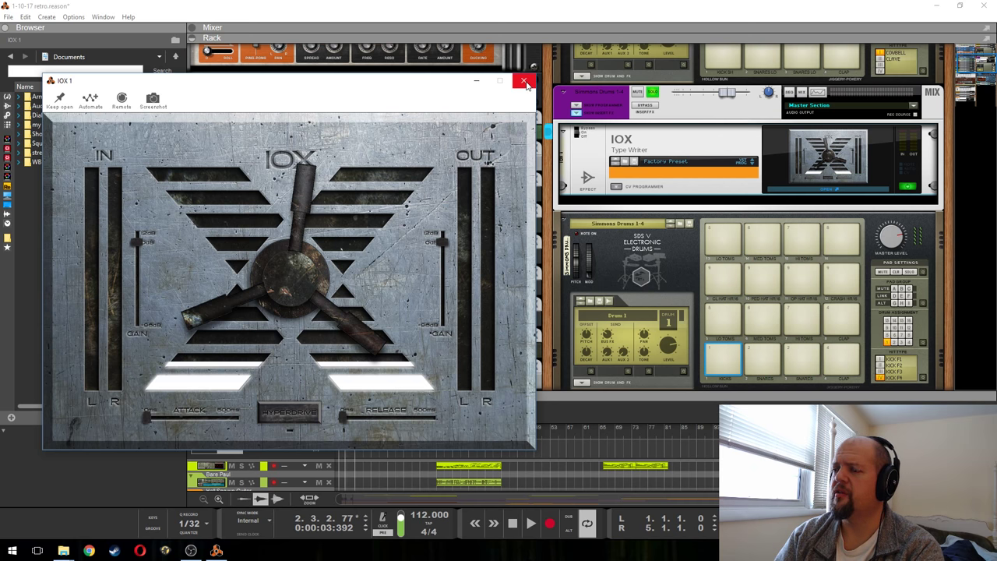
key(space)
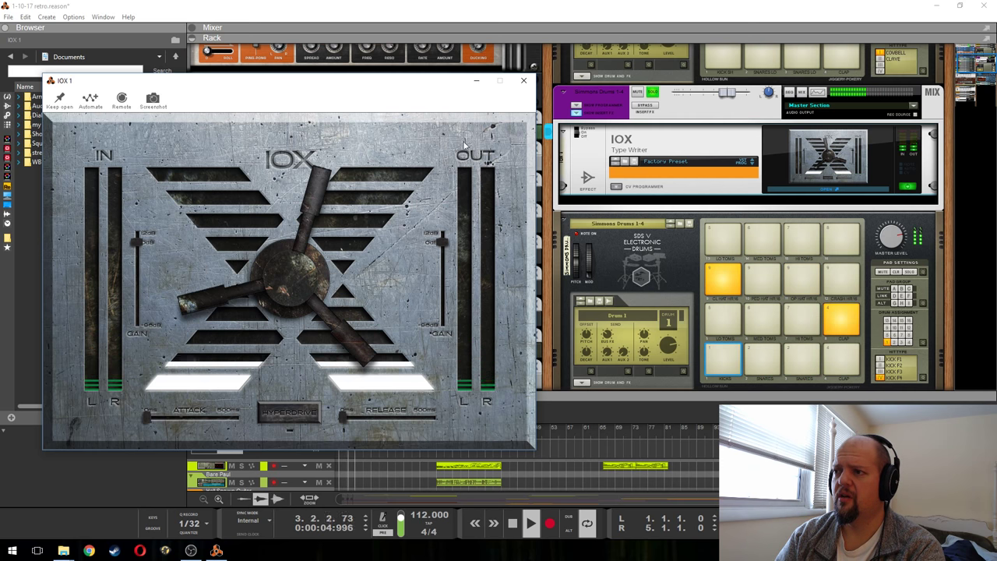
- Close the IOX window, unsolo the Simmons Drums, return to the song start, and disable looping
click(524, 84)
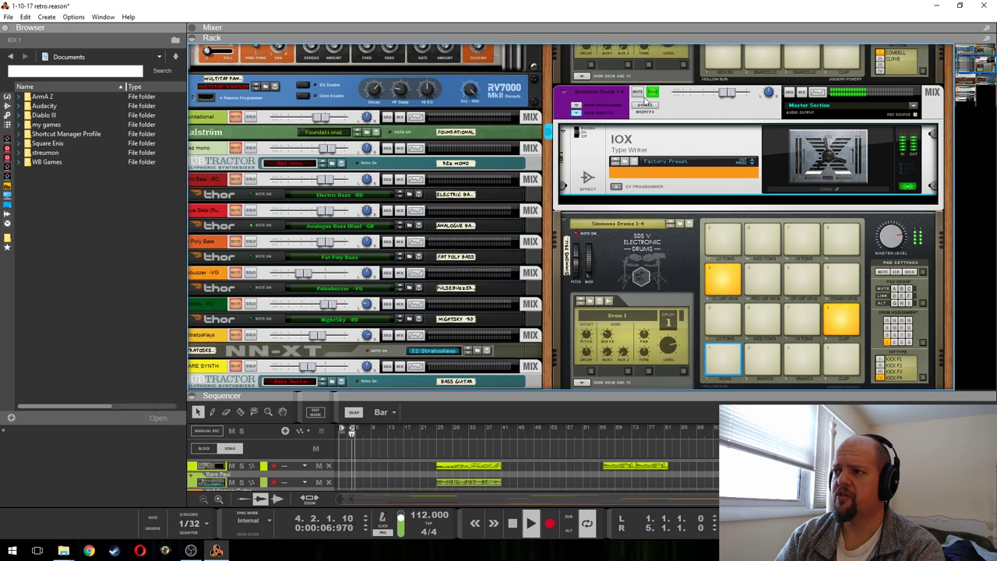
click(654, 92)
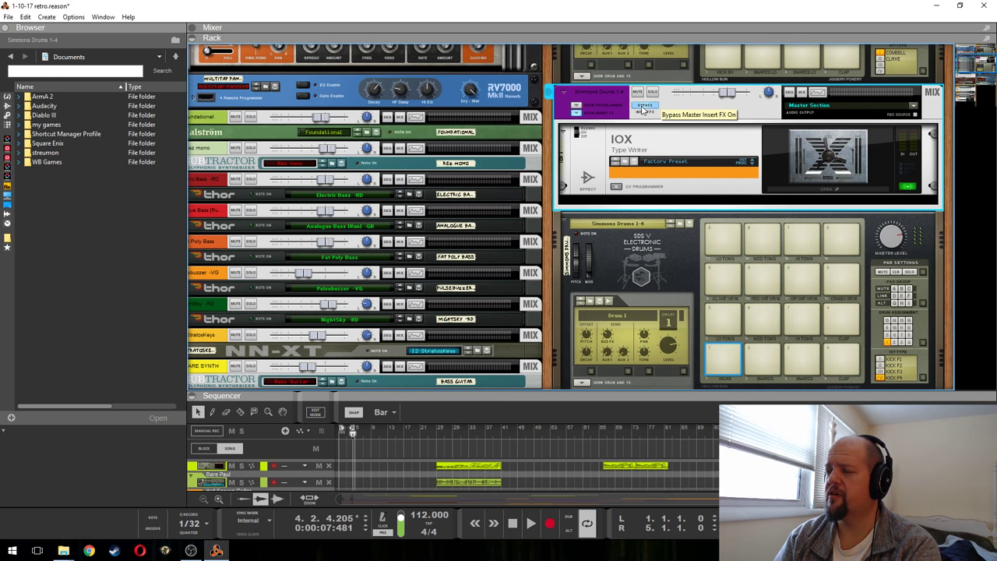
key(space)
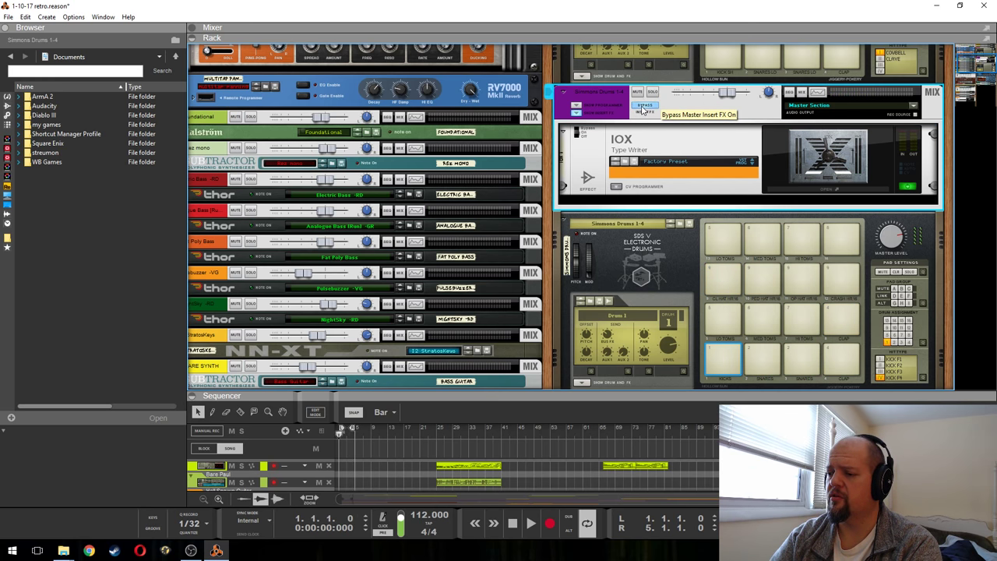
key(l)
- Play the song while toggling the drums' insert FX bypass to compare with and without IOX
key(space)
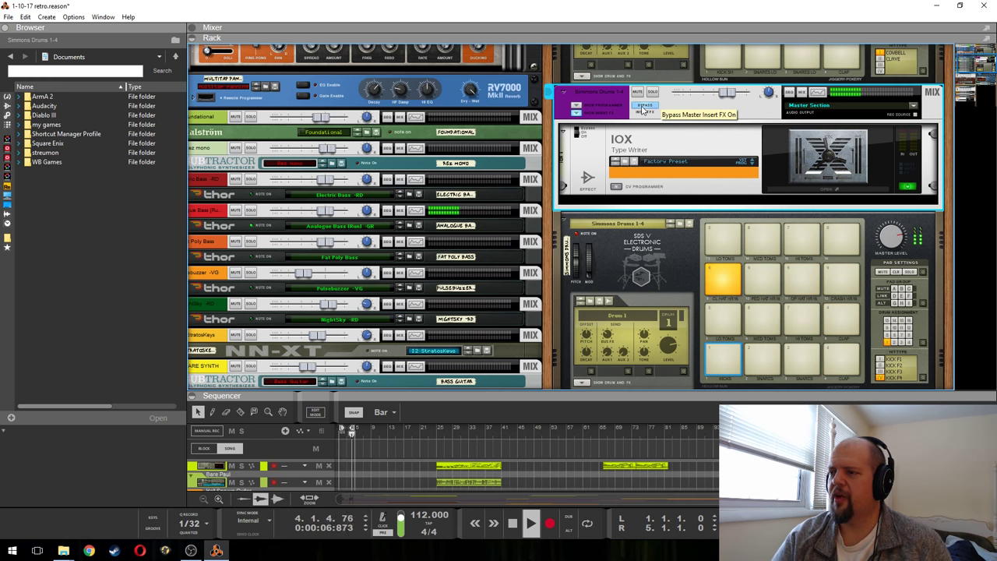
click(642, 109)
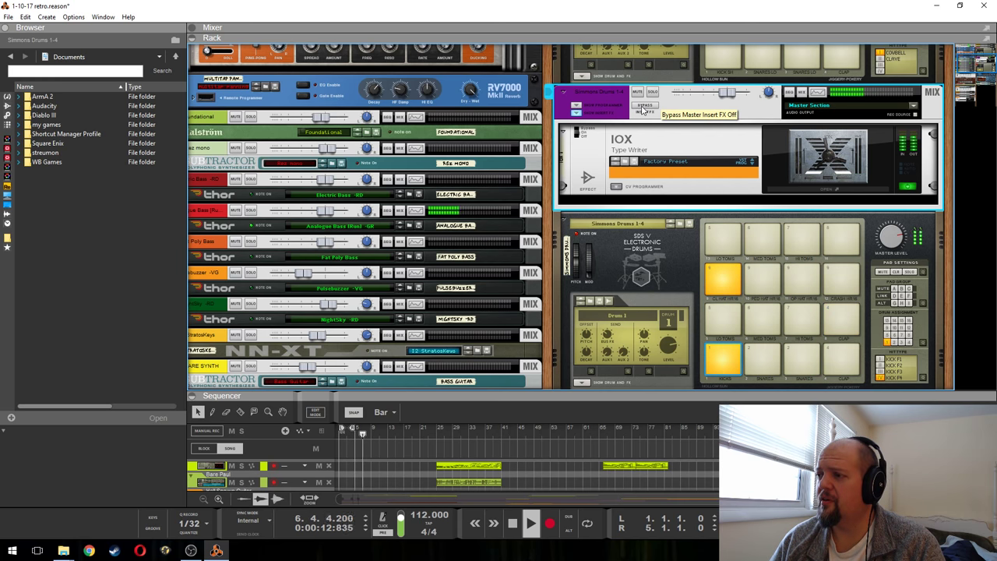
click(642, 109)
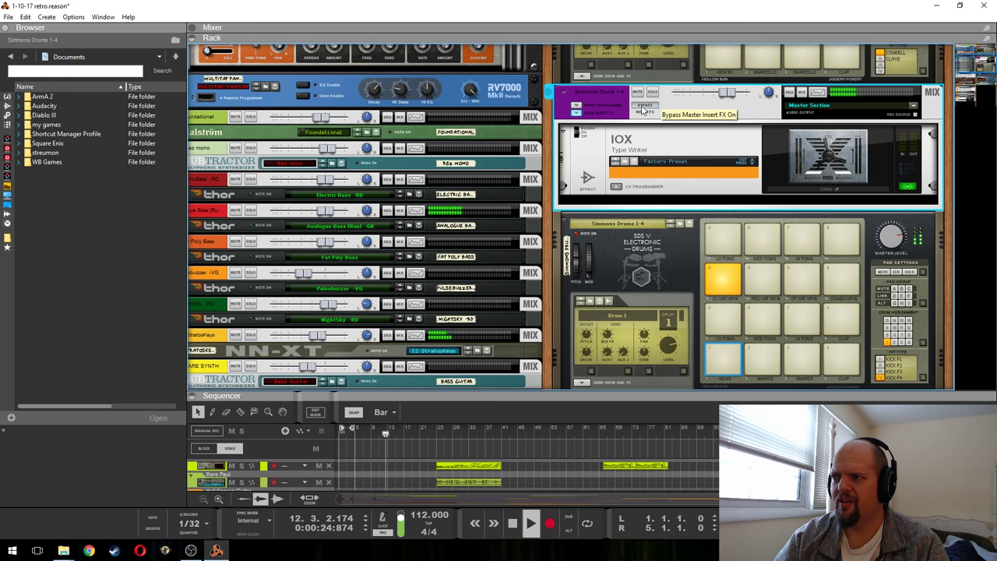
- Re-enable the Simmons Drums insert effects and stop playback
click(643, 110)
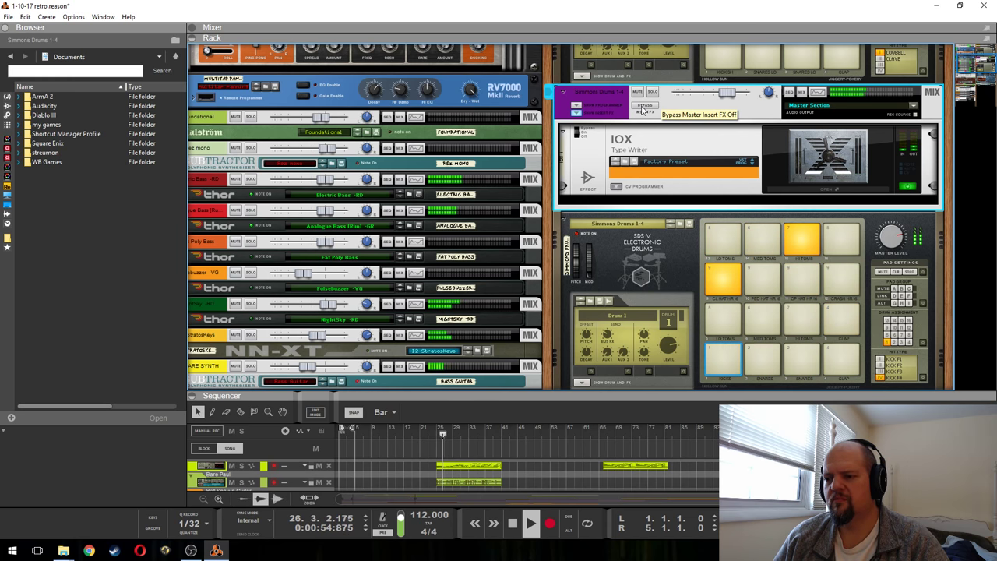
key(space)
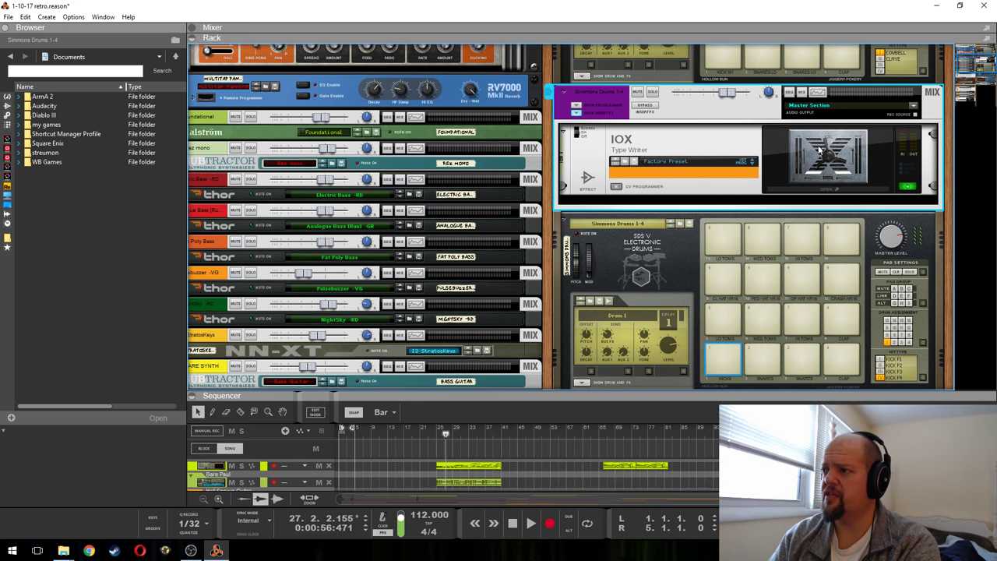
- Enlarge the sequencer to show all tracks and play the song from bar 1
drag(980, 61, 945, 70)
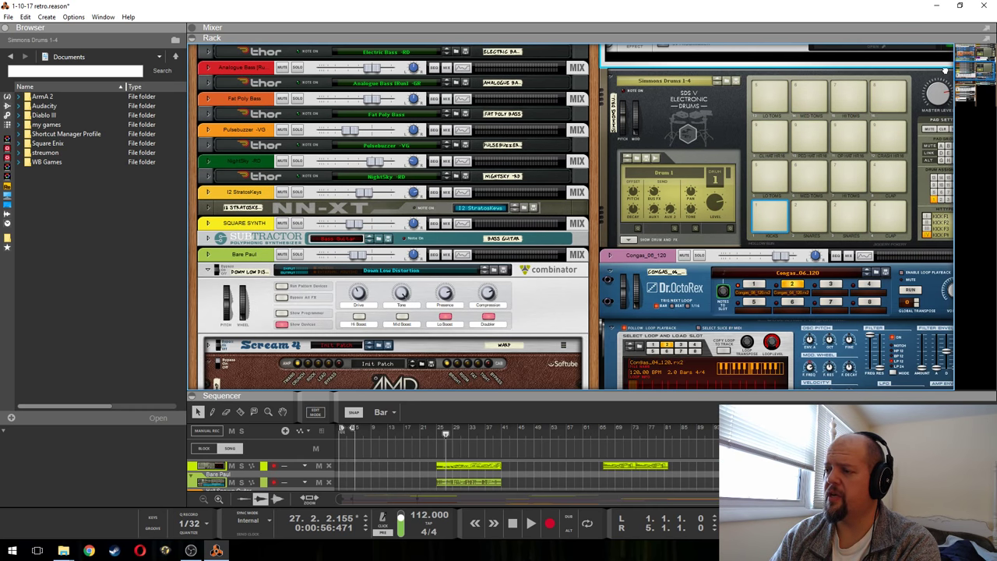
scroll(392, 291, up, 5)
scroll(392, 291, up, 5)
scroll(392, 292, up, 3)
scroll(392, 292, up, 3)
scroll(392, 292, down, 3)
scroll(392, 292, down, 5)
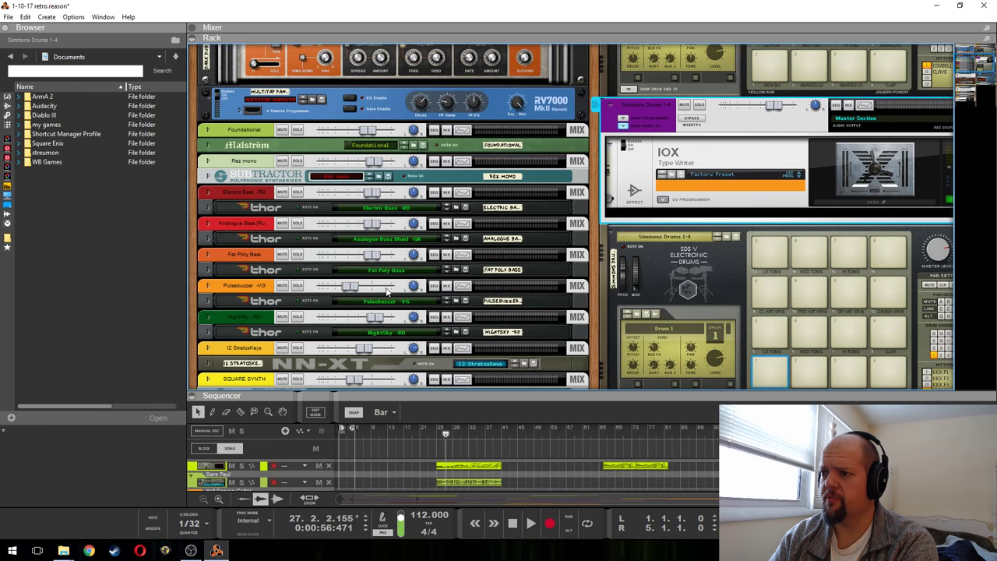
scroll(390, 292, down, 5)
scroll(386, 291, down, 3)
scroll(385, 291, down, 5)
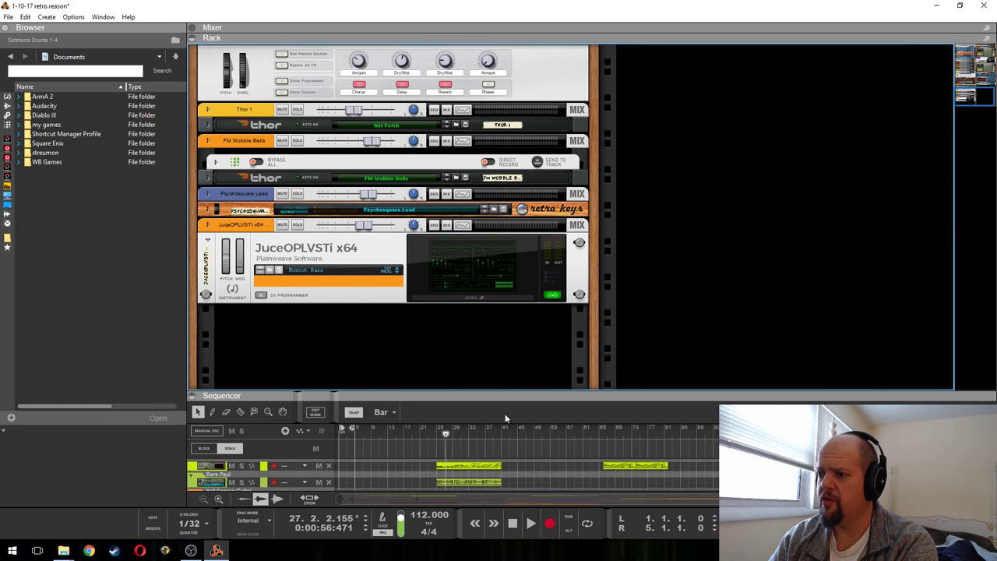
mouse_move(598, 397)
mouse_down()
mouse_move(622, 46)
mouse_move(611, 88)
mouse_up()
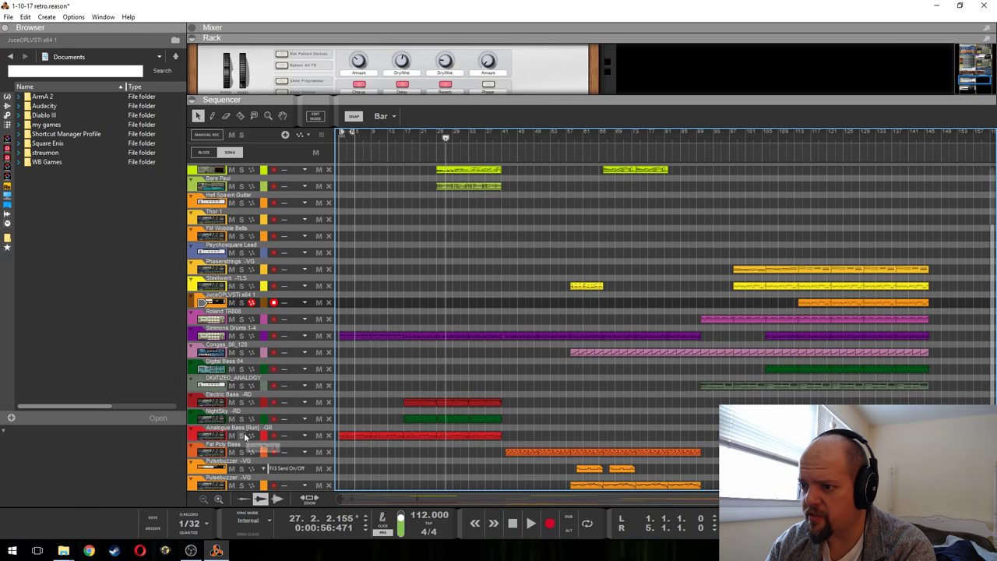
click(339, 136)
key(space)
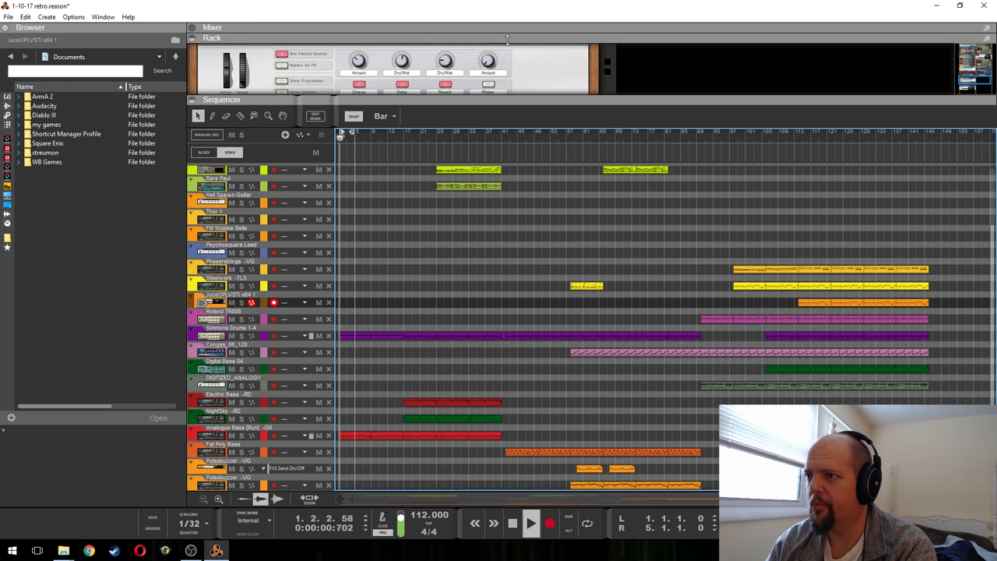
- Restore the rack's larger space and solo the Analogue Bass channel
drag(507, 118, 507, 402)
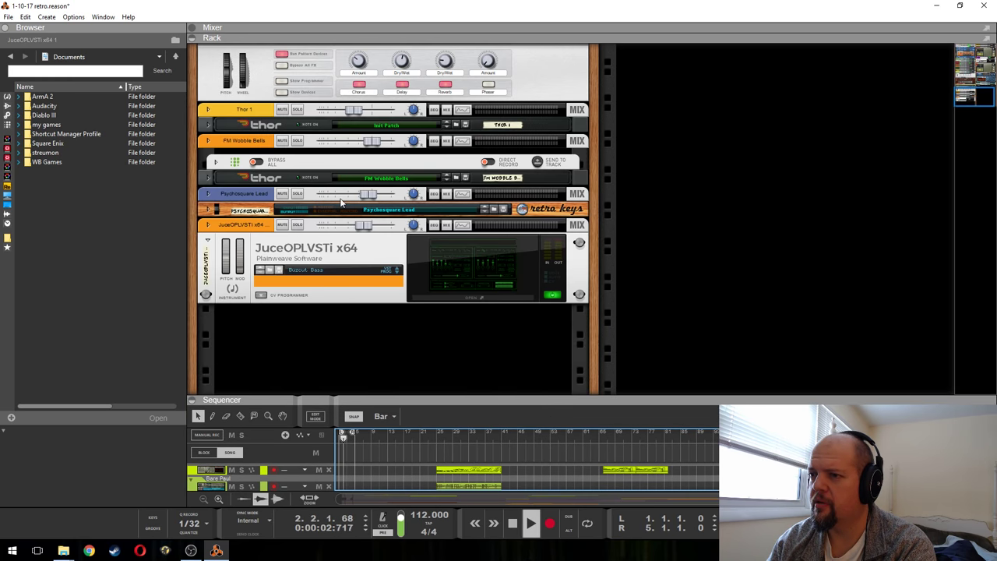
scroll(340, 202, up, 5)
scroll(340, 202, up, 5)
scroll(339, 202, up, 5)
scroll(340, 202, up, 5)
scroll(340, 200, up, 3)
click(298, 233)
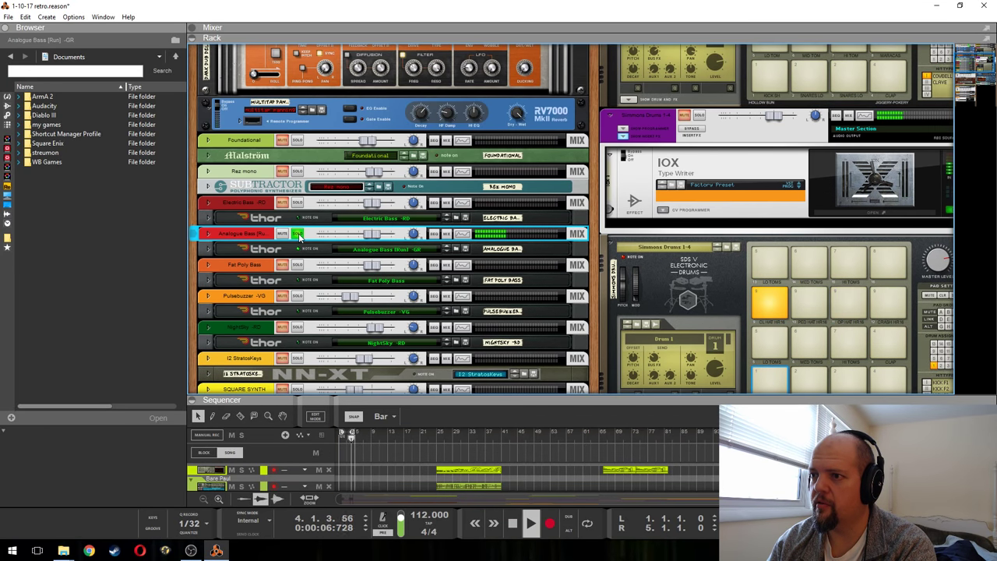
- Expand the Analogue Bass strip, unfold its Thor panel, and show its insert FX slot
click(208, 234)
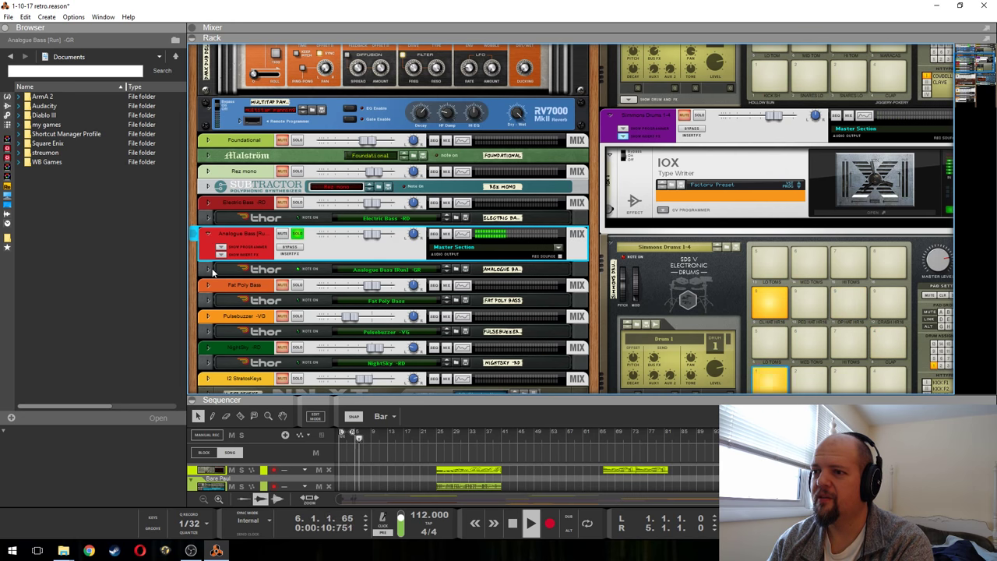
click(208, 269)
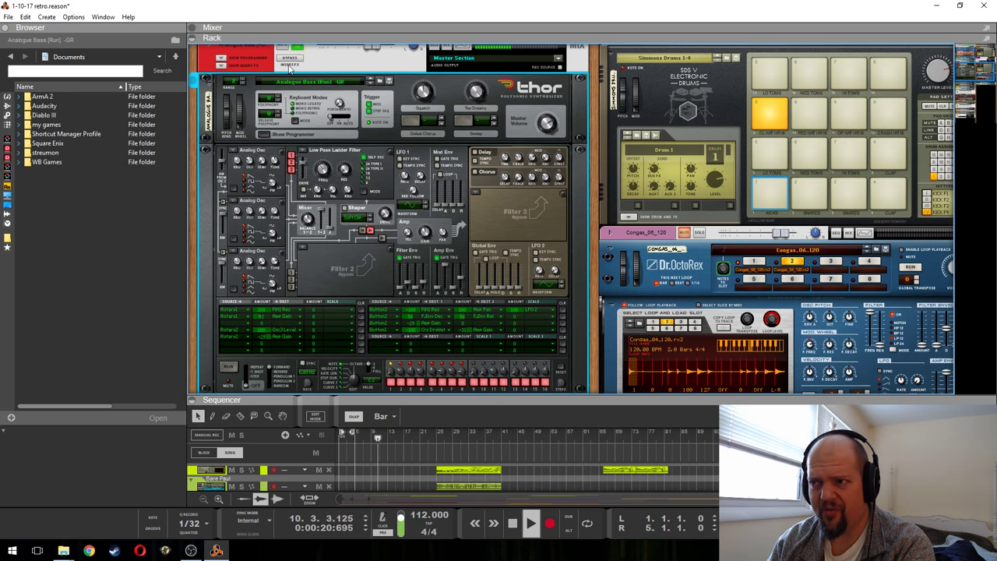
click(220, 66)
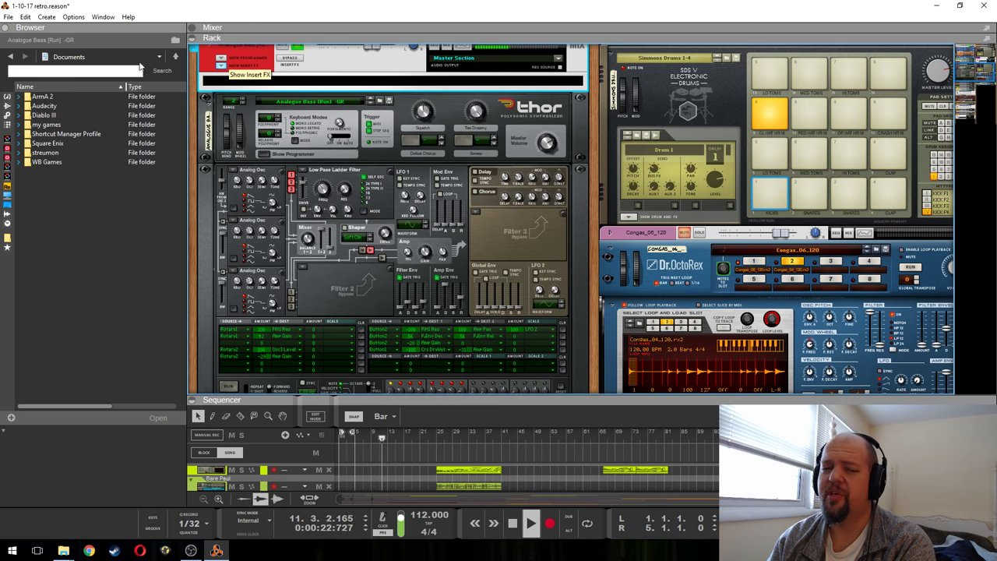
- Insert IOX from the Browser's Effects onto the Analogue Bass insert FX and open its editor
click(7, 115)
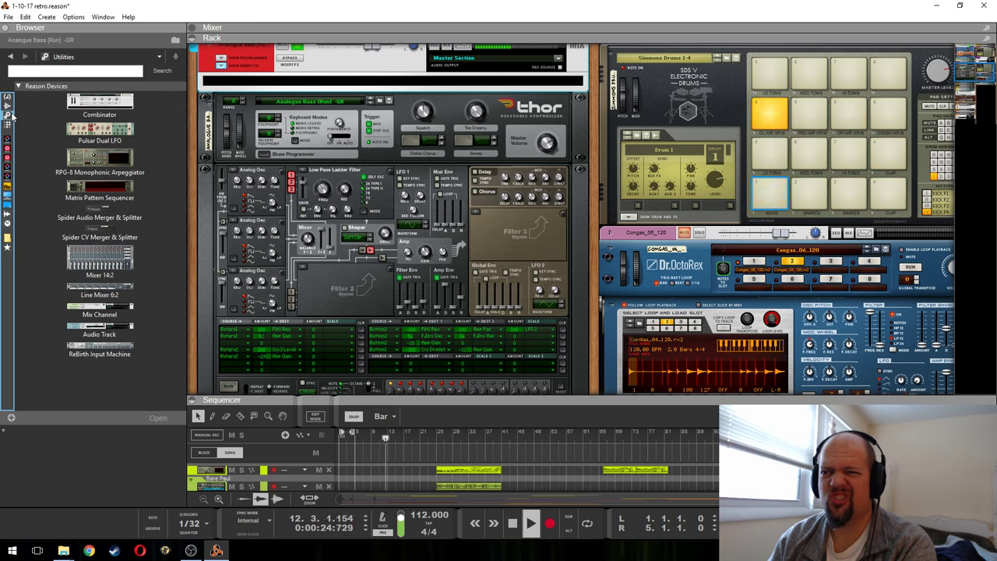
click(6, 107)
scroll(100, 234, down, 10)
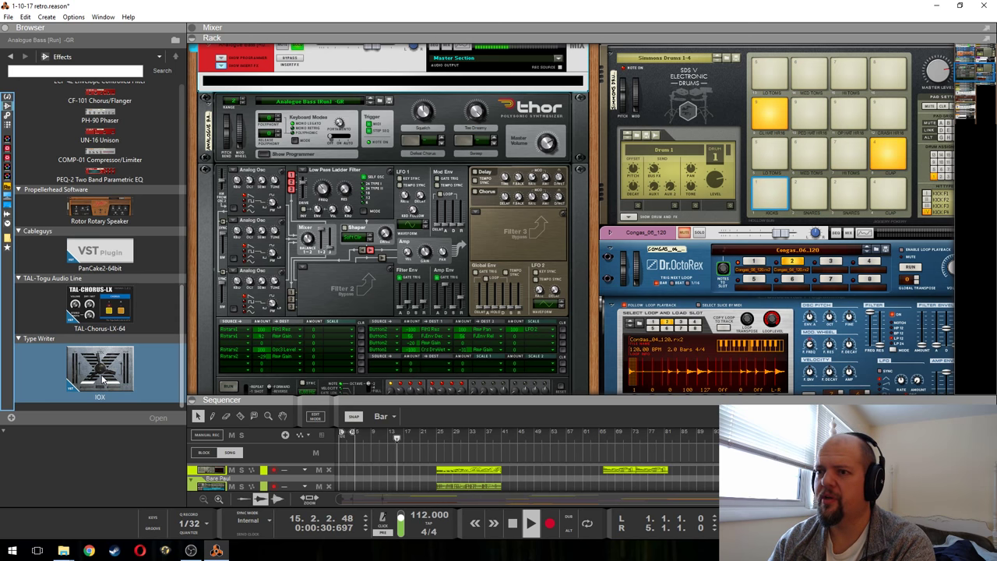
drag(101, 379, 341, 81)
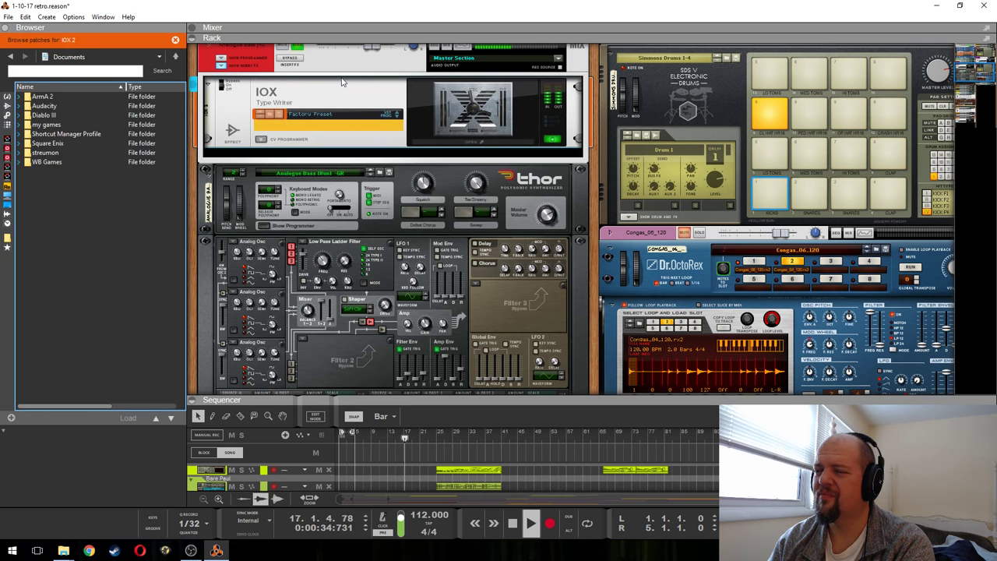
click(458, 114)
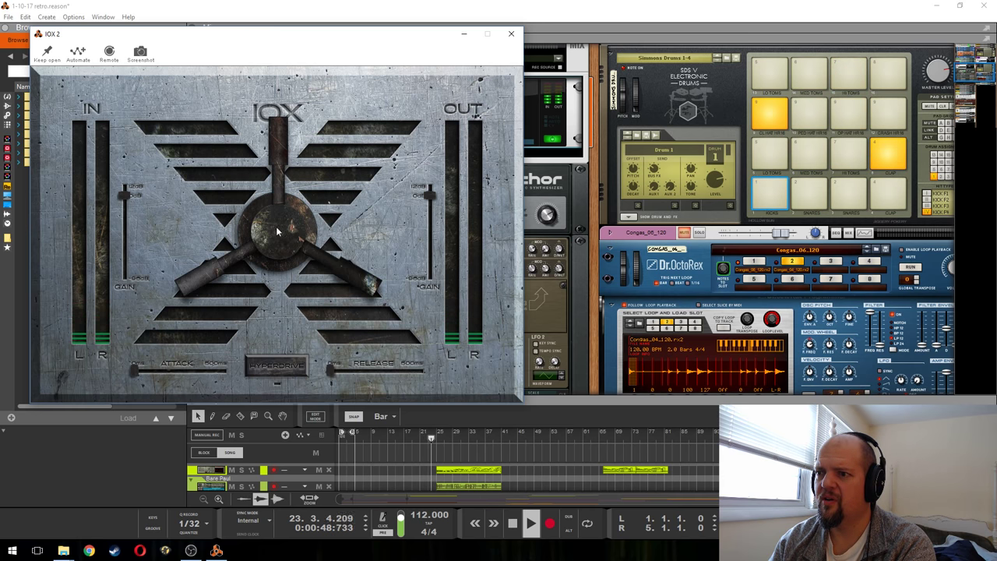
- Switch the new IOX's Hyperdrive on, then off again after listening
click(275, 367)
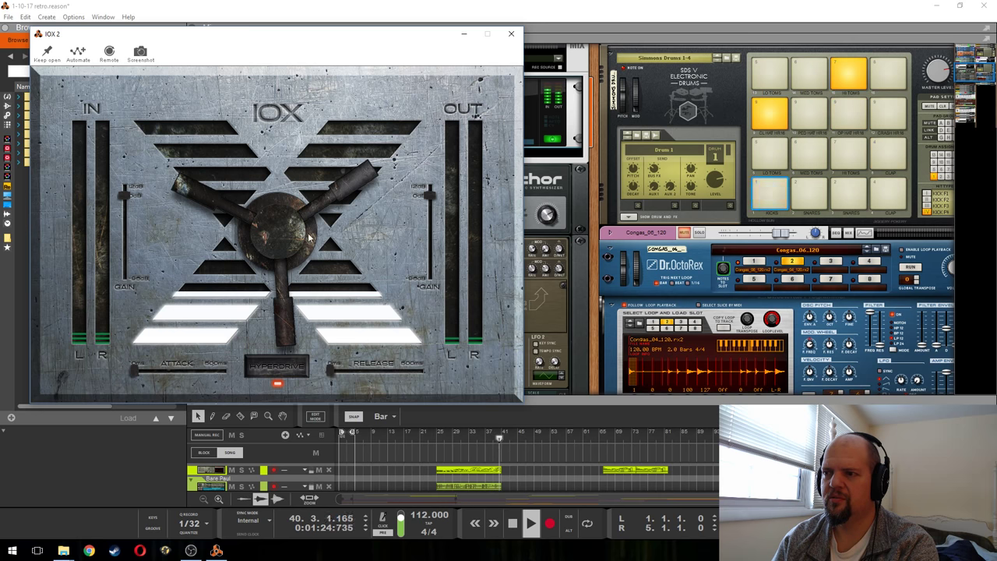
click(281, 385)
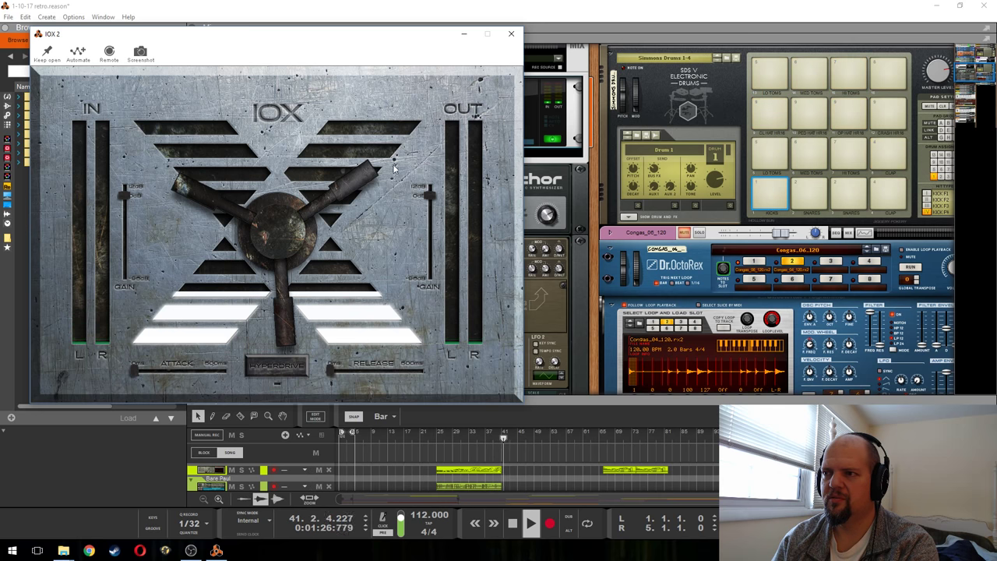
- Close the IOX 2 panel and move the playhead back to bar 1
click(519, 33)
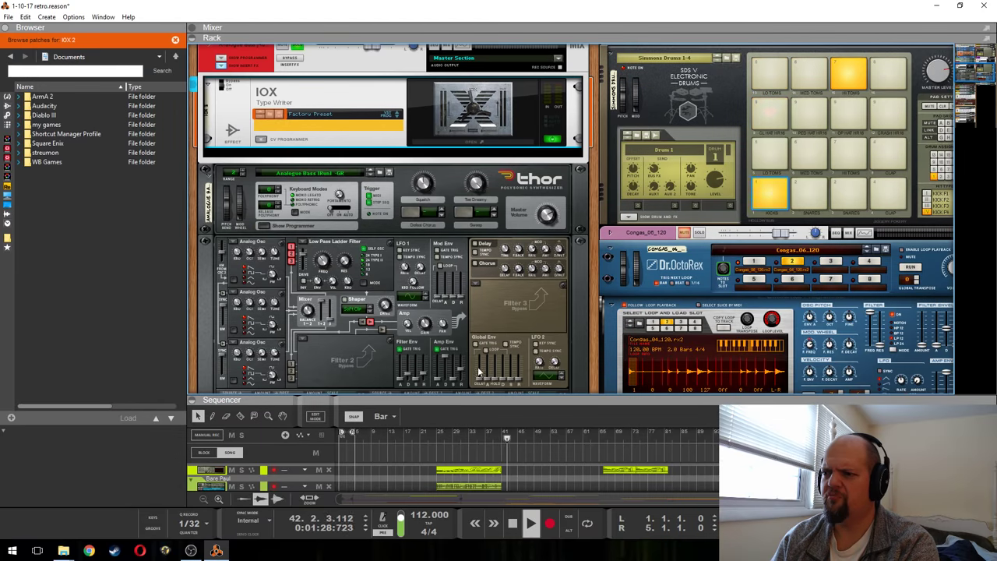
click(337, 438)
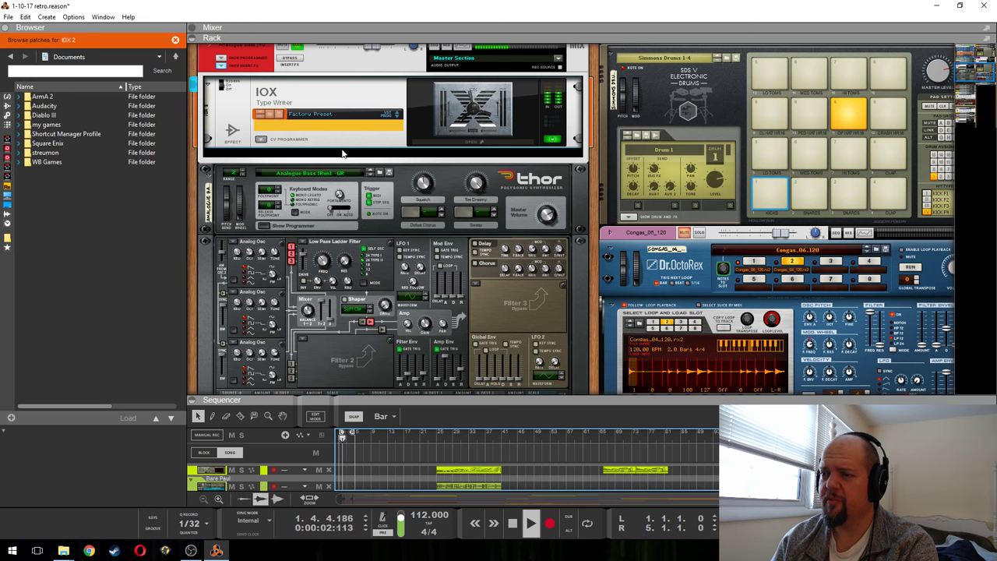
scroll(351, 144, up, 3)
- Turn the IOX 2 Hyperdrive back on, restart playback, and toggle Thor's chorus
double_click(477, 168)
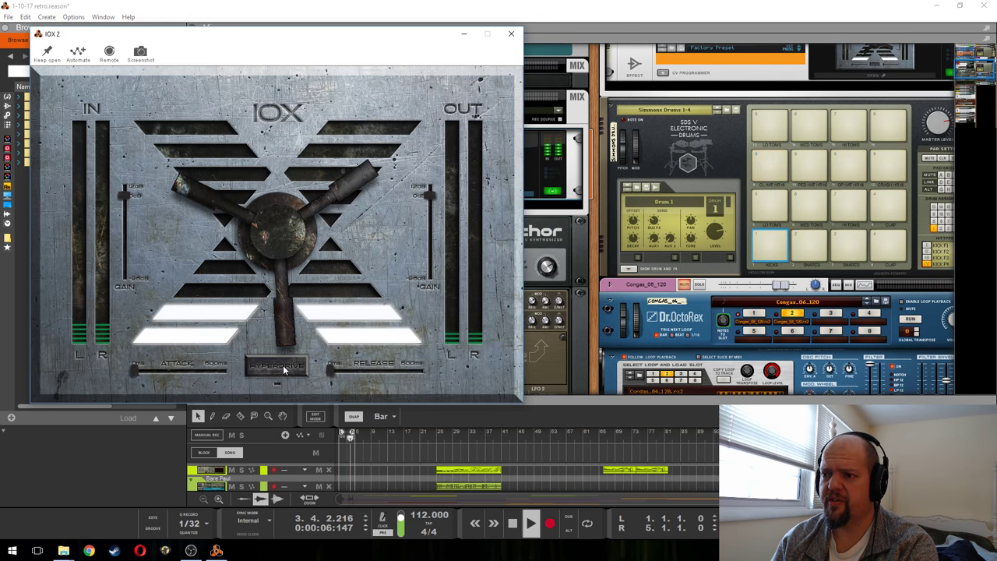
click(284, 371)
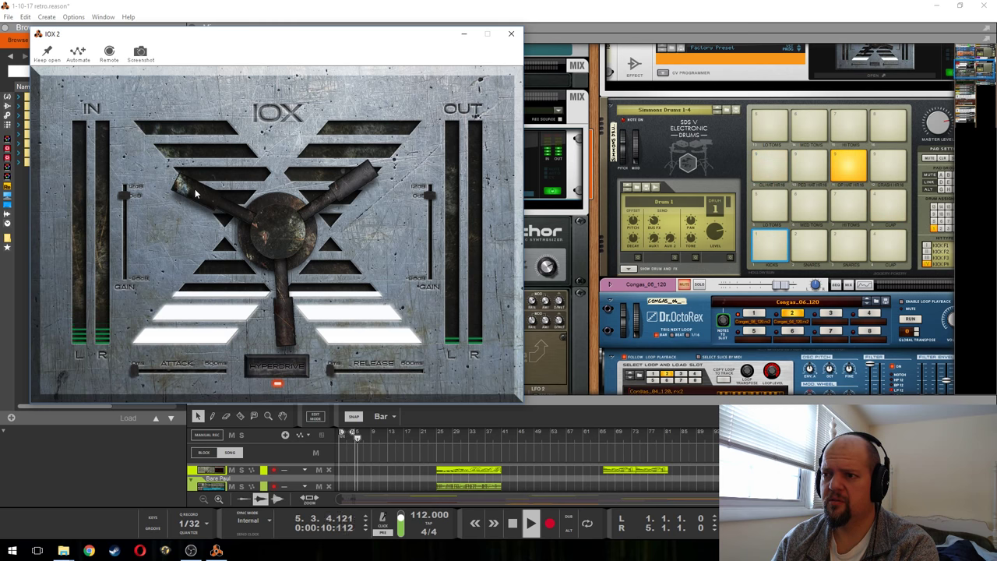
click(517, 34)
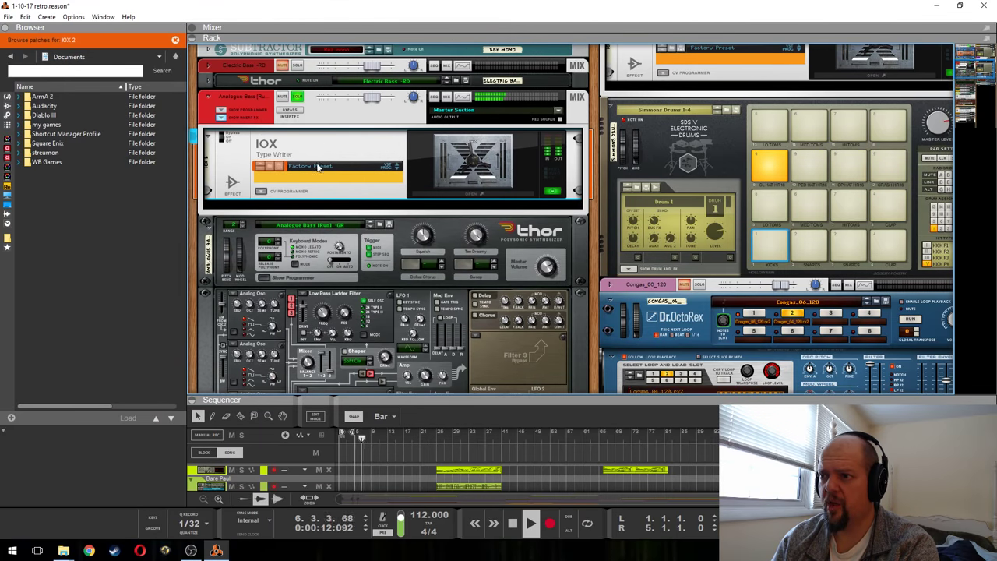
click(289, 113)
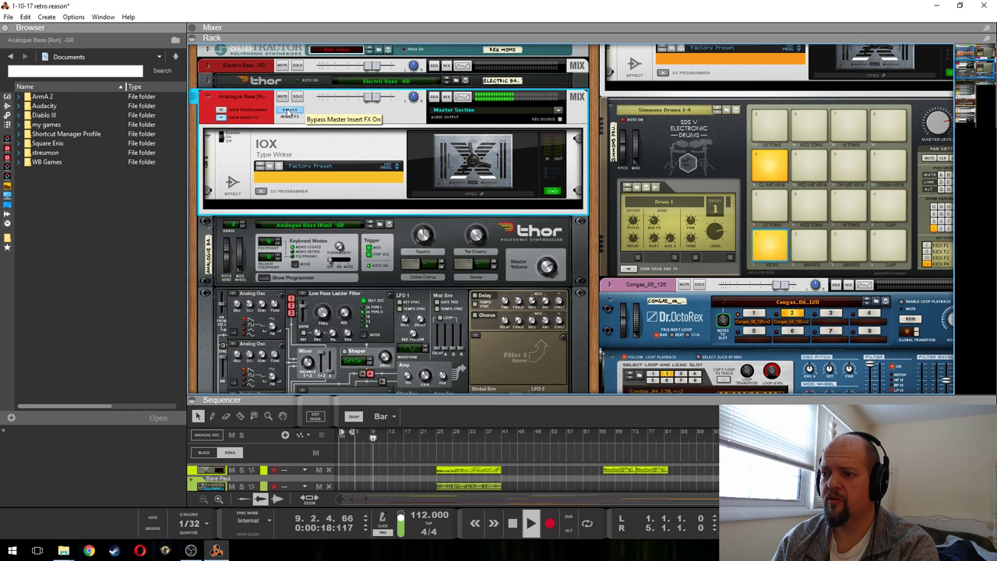
key(space)
key(space)
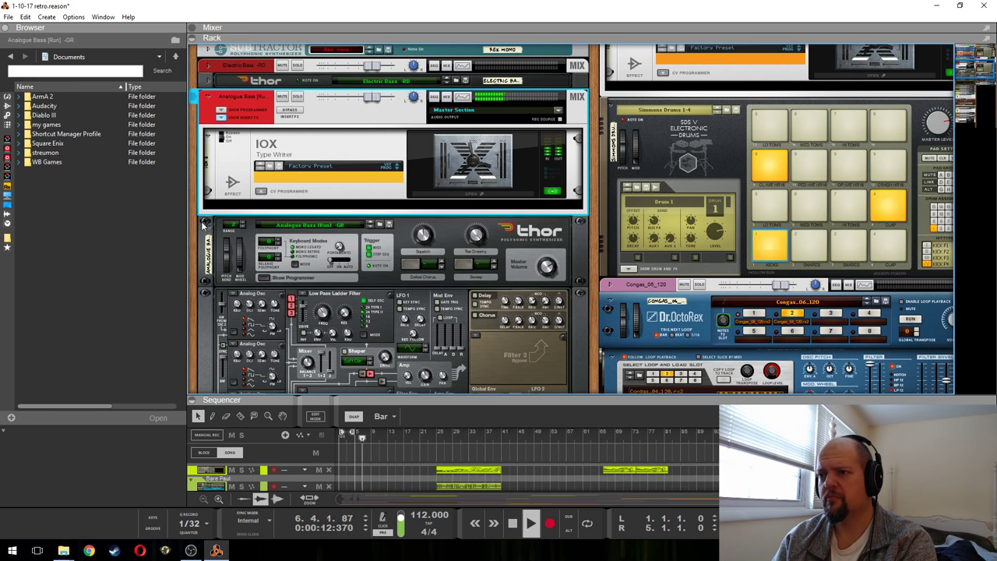
click(473, 315)
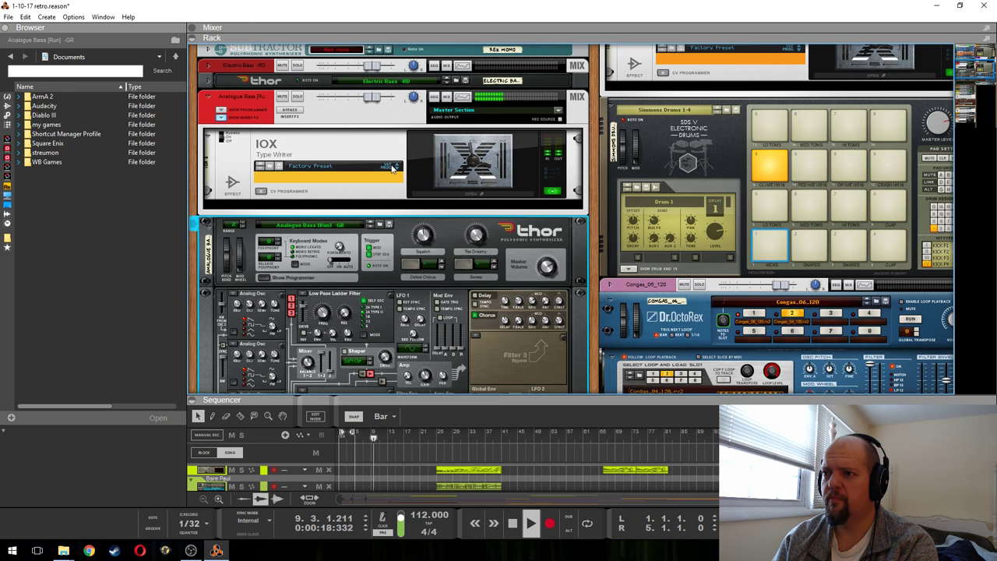
- Solo the Analogue Bass channel and restart playback from the start
click(298, 98)
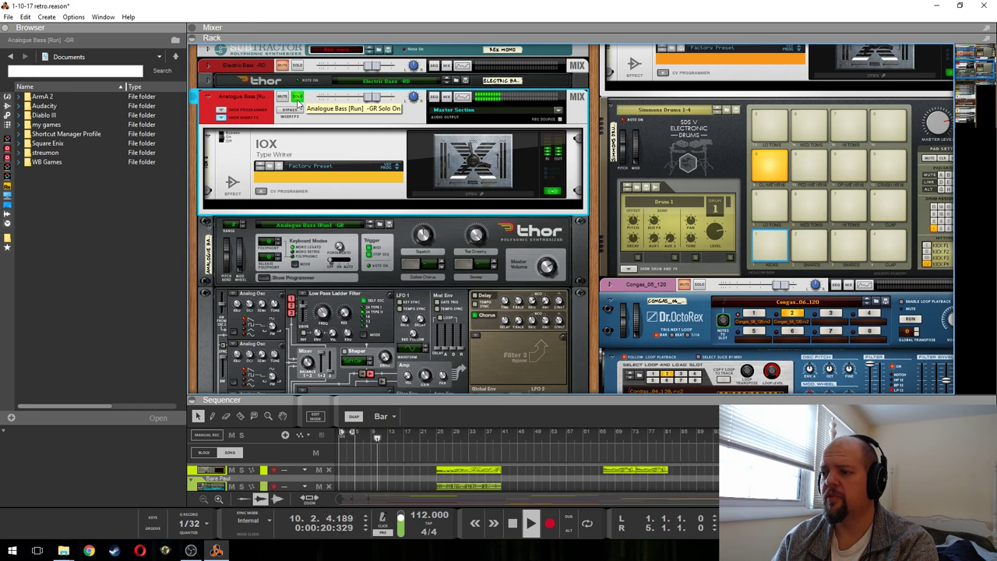
key(space)
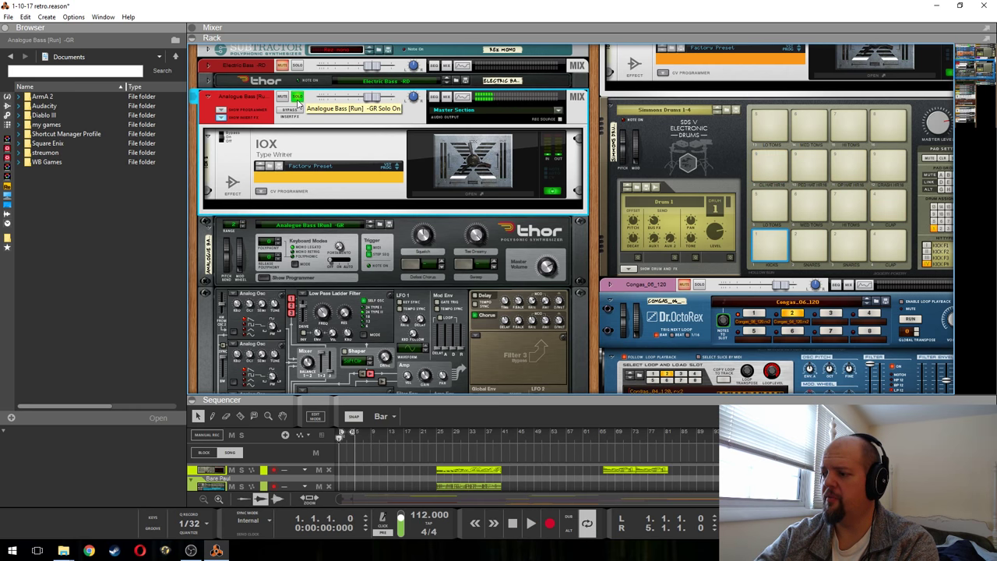
key(space)
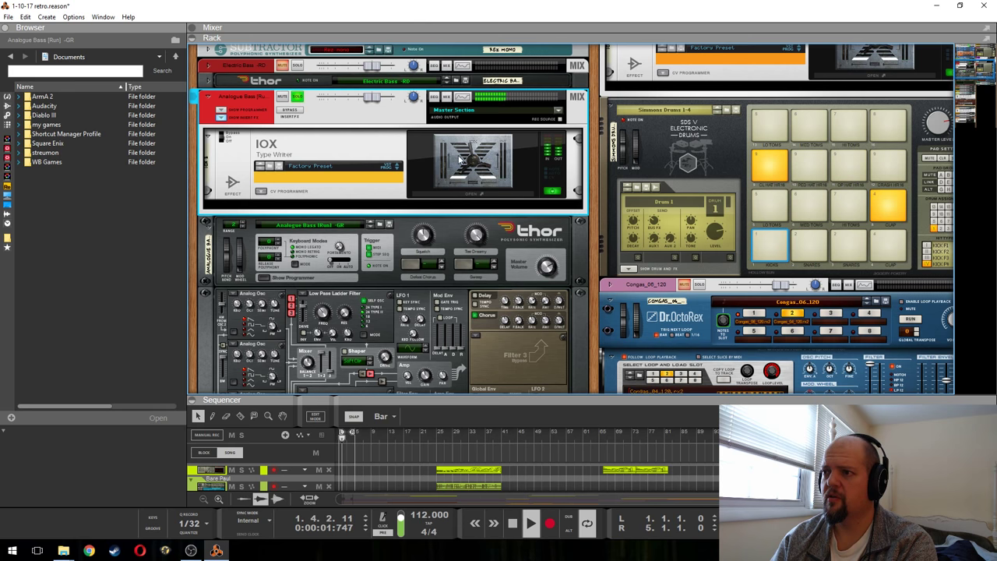
- Open IOX 2, switch Hyperdrive off, spin its rotor, and move the panel aside
click(461, 161)
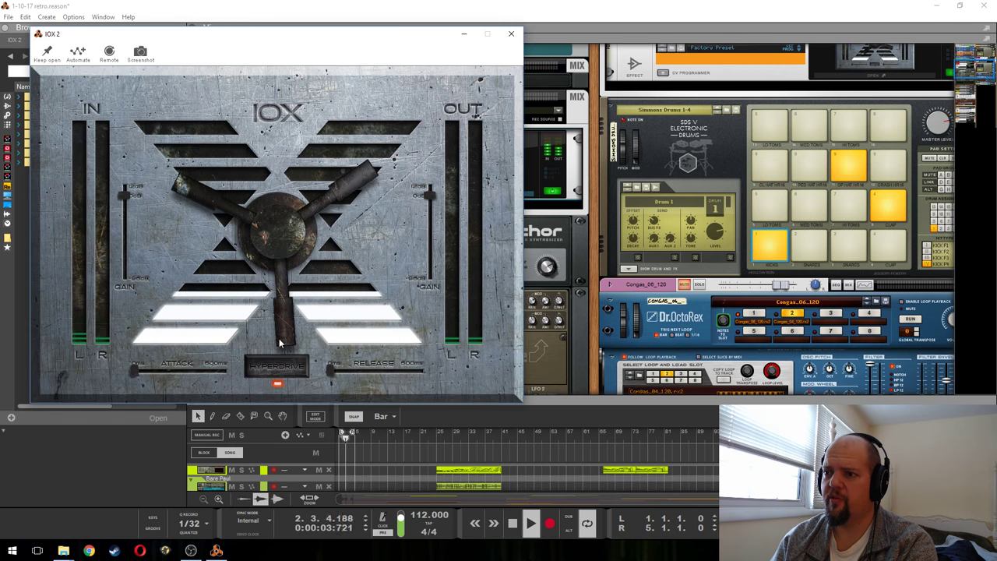
click(278, 366)
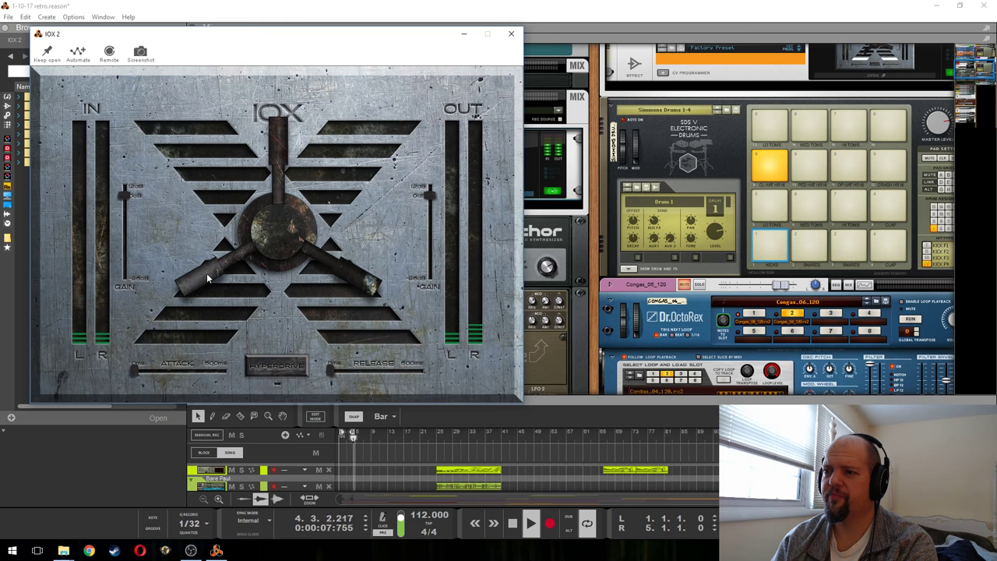
drag(207, 278, 205, 265)
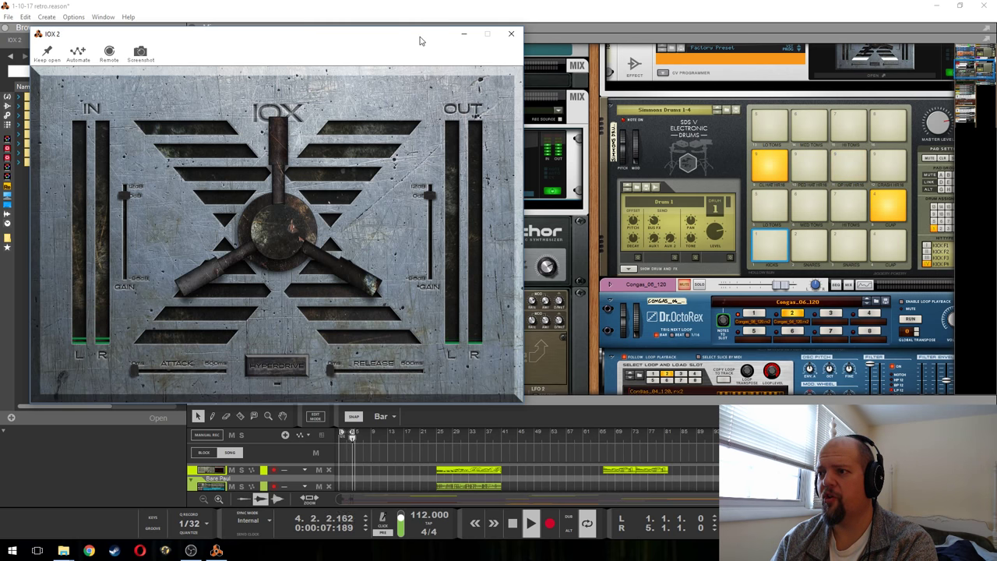
click(550, 291)
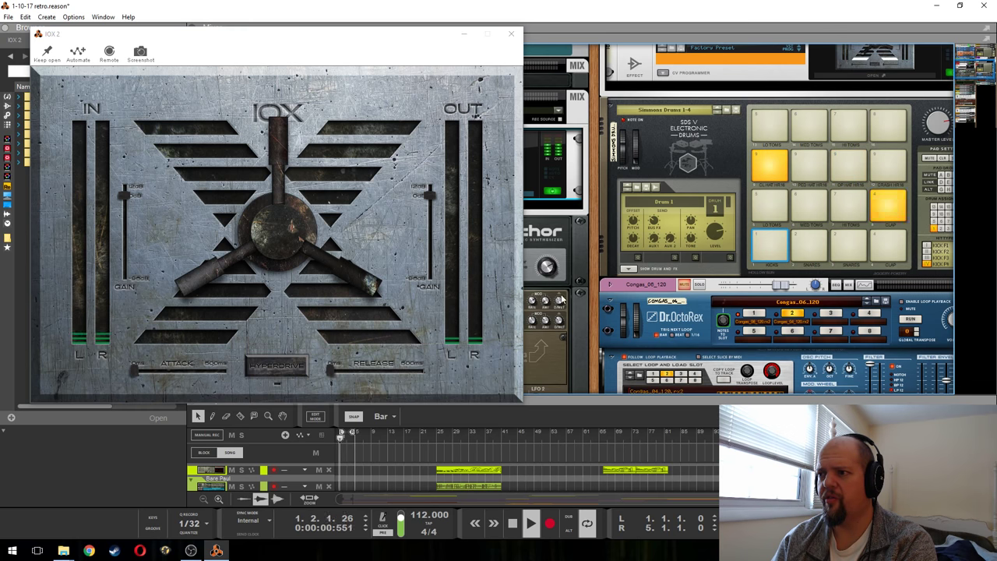
drag(382, 43, 879, 81)
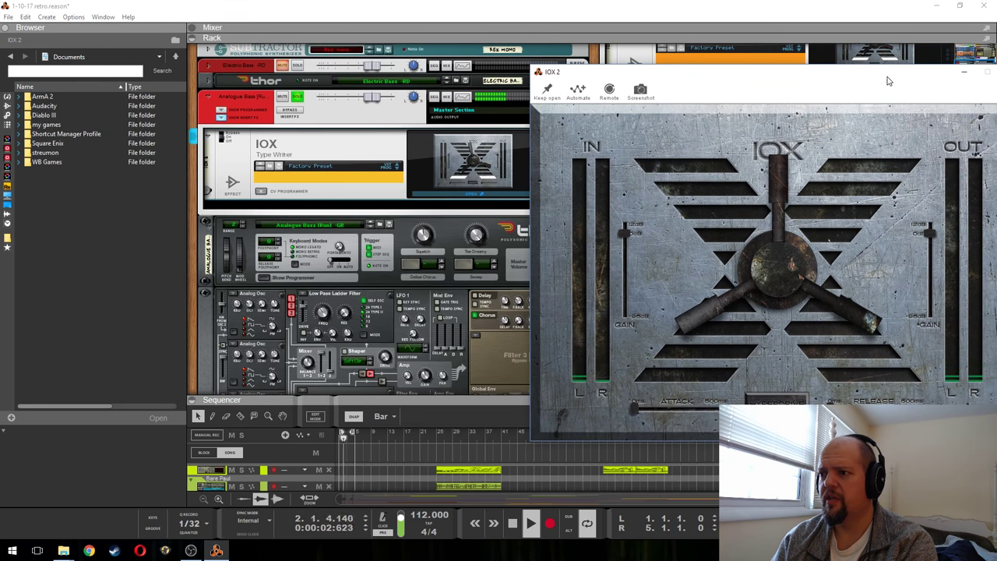
- Switch Thor's chorus on, reopen IOX 2, turn Hyperdrive on, and nudge the panel left
click(477, 317)
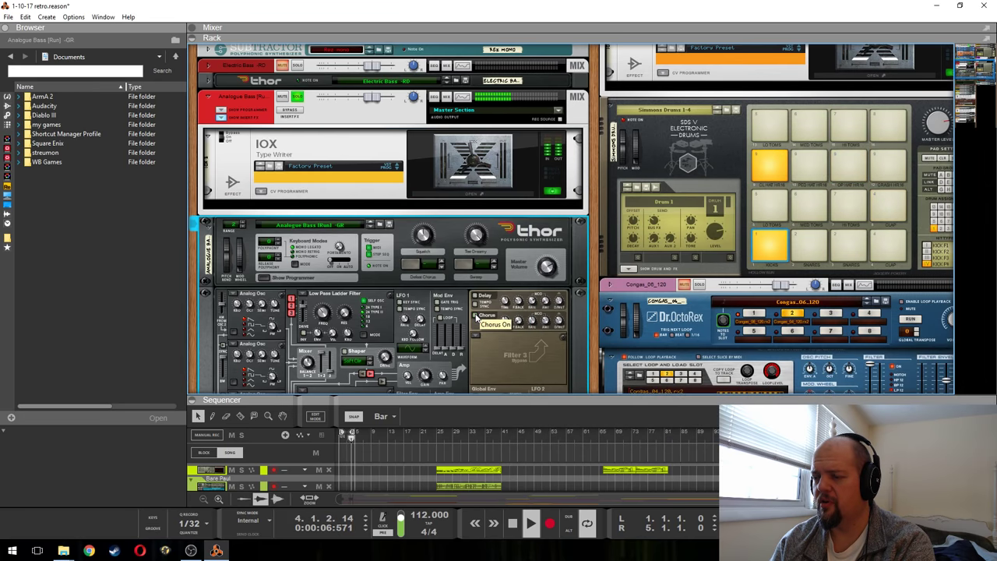
click(469, 193)
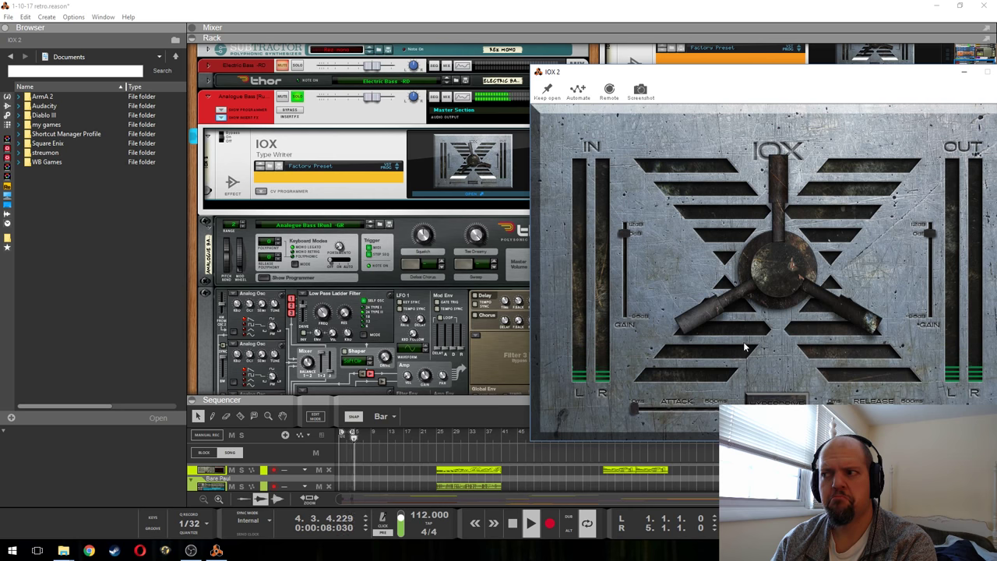
click(478, 316)
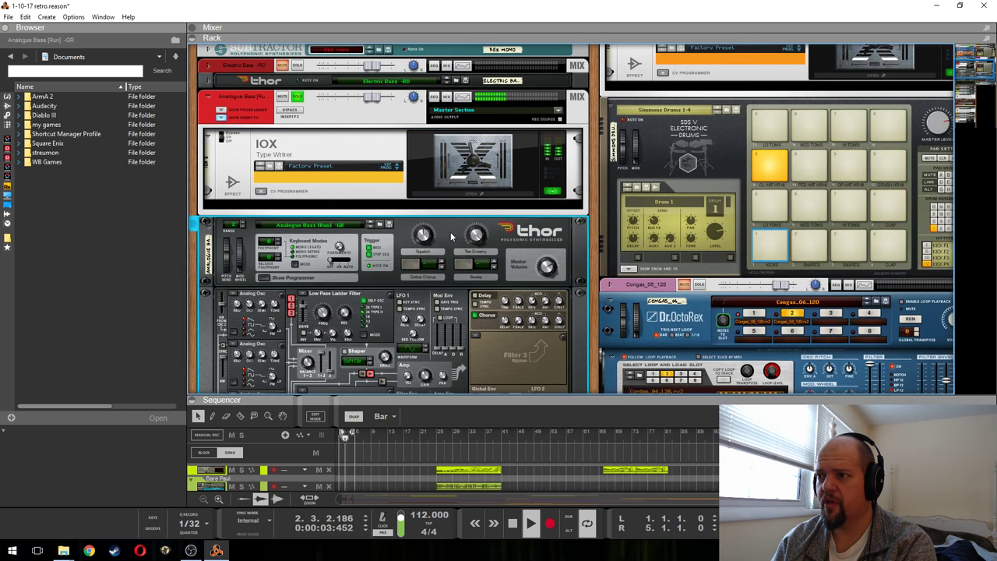
click(471, 166)
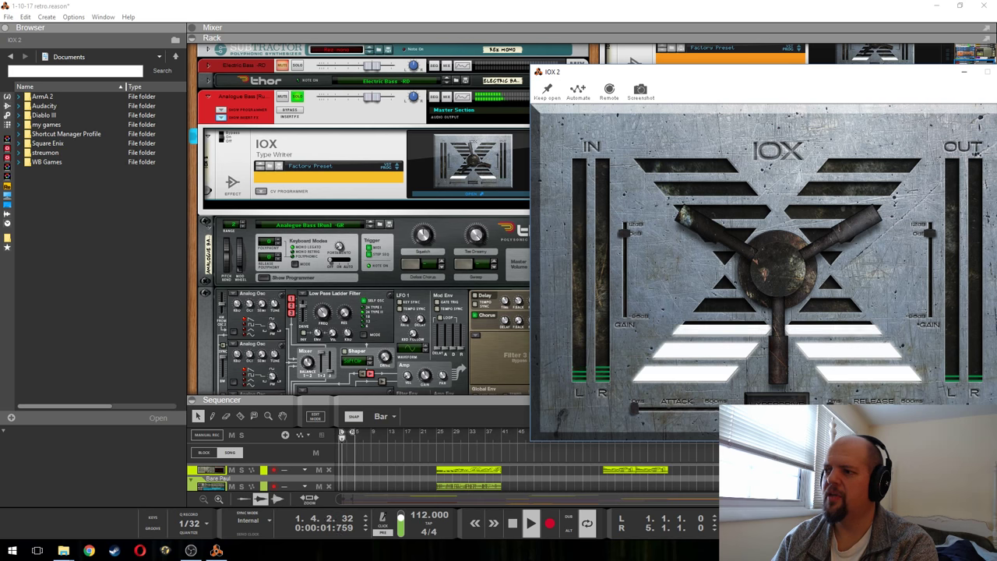
click(768, 401)
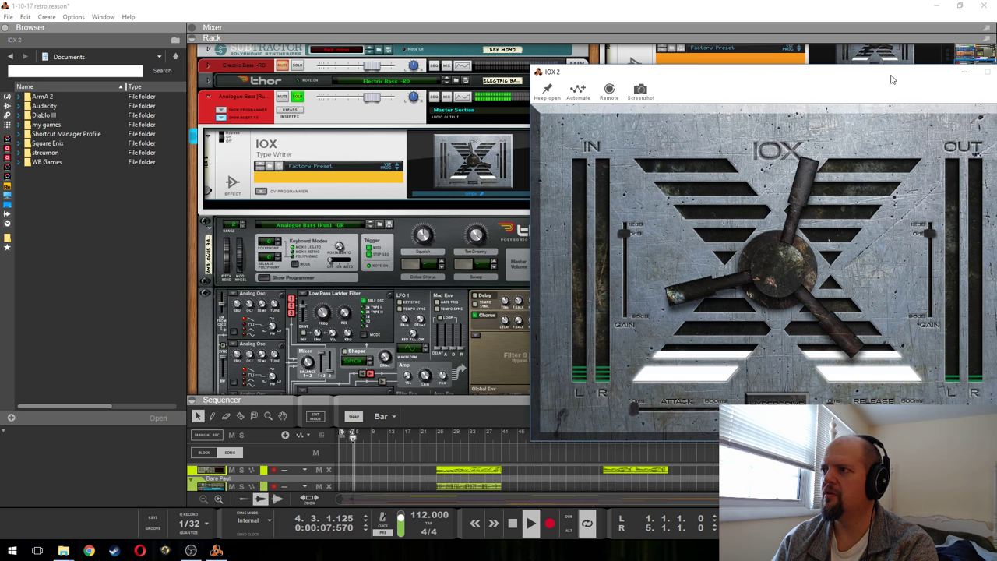
drag(966, 73, 898, 70)
- Close the IOX 2 panel, fold Analogue Bass's Thor and IOX insert, then toggle insert-FX bypass
click(945, 68)
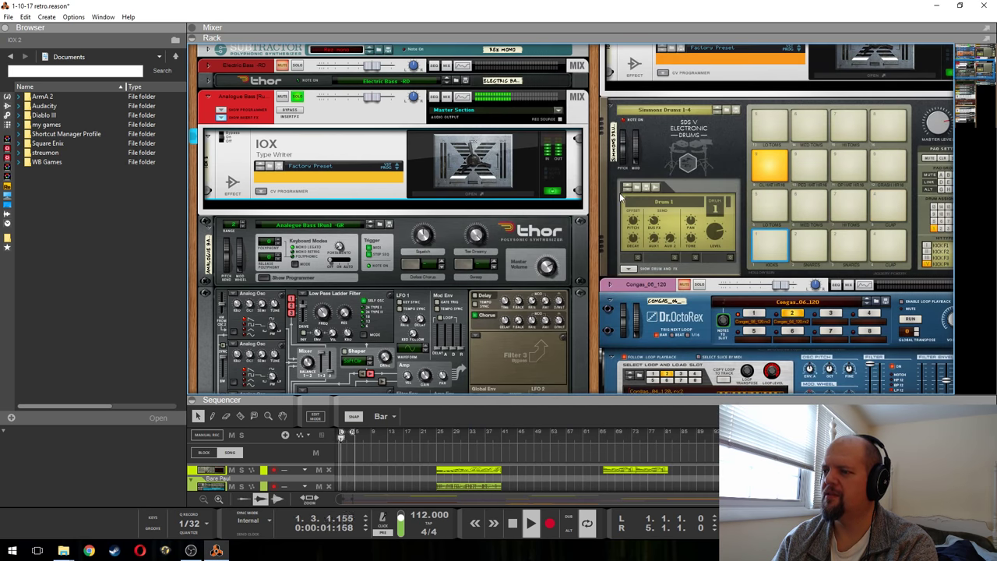
click(292, 96)
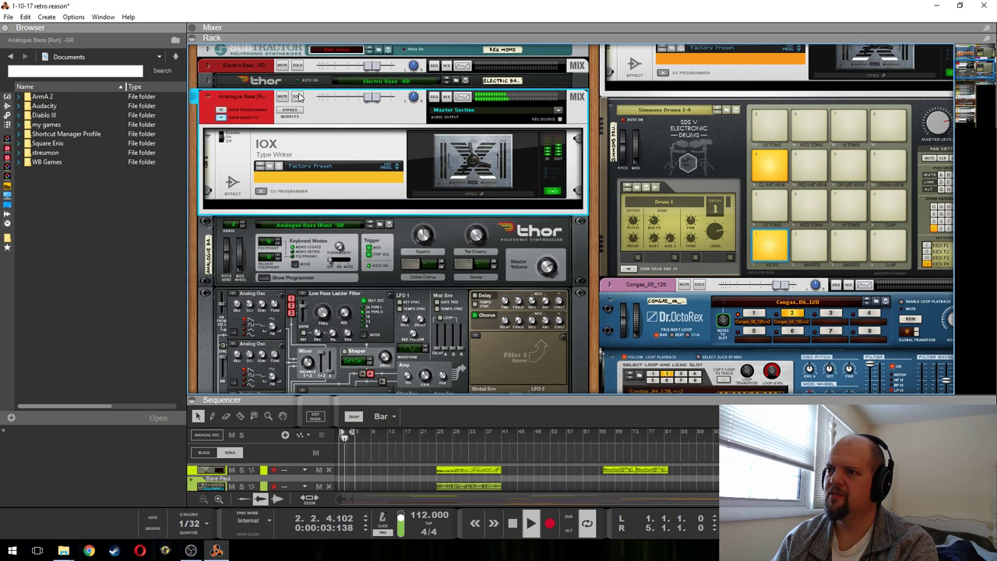
click(207, 224)
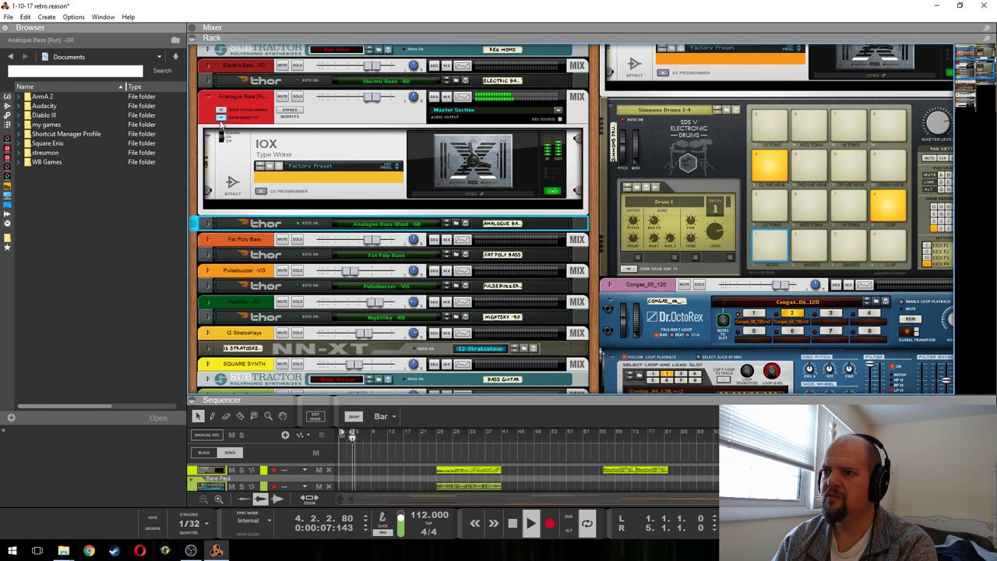
click(222, 118)
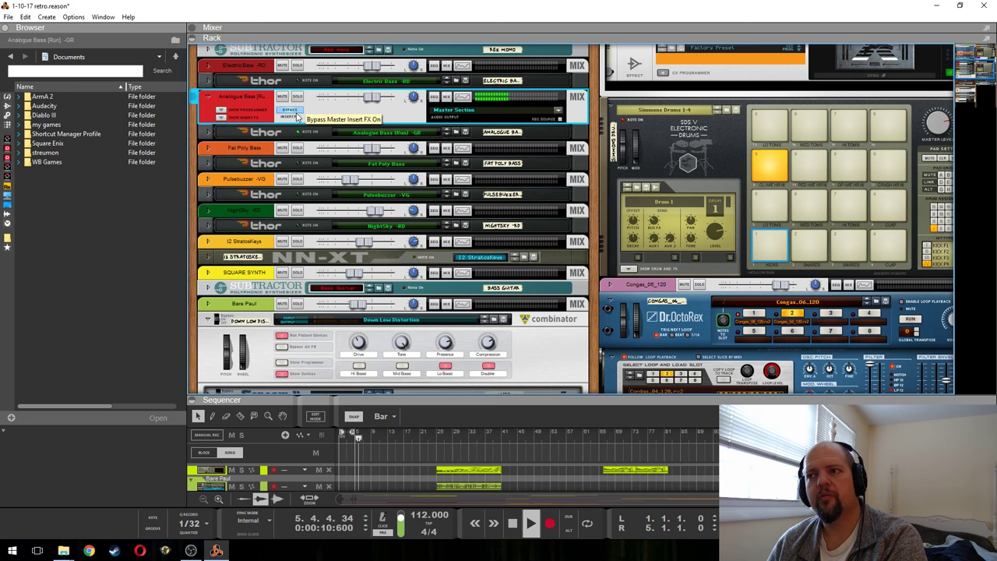
click(295, 113)
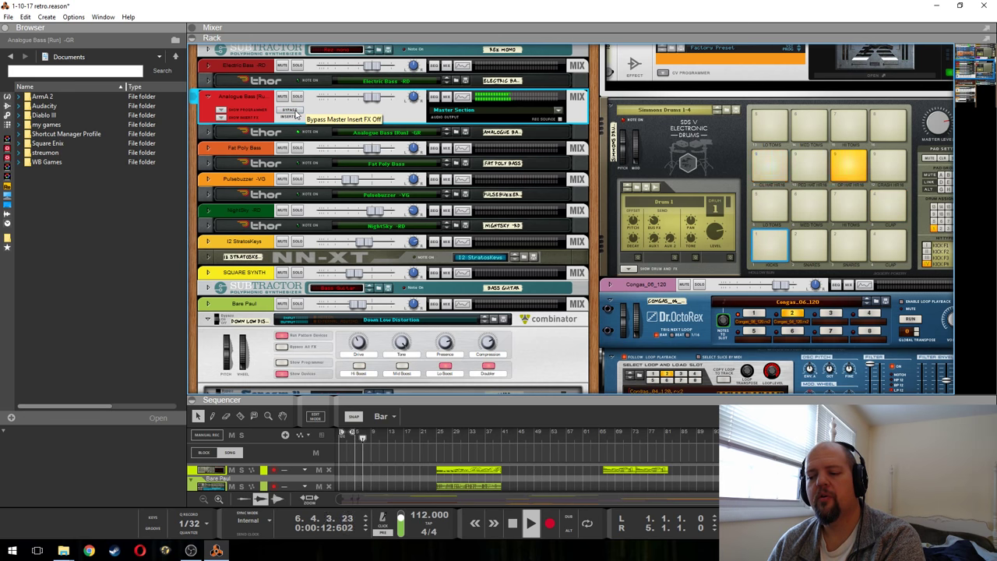